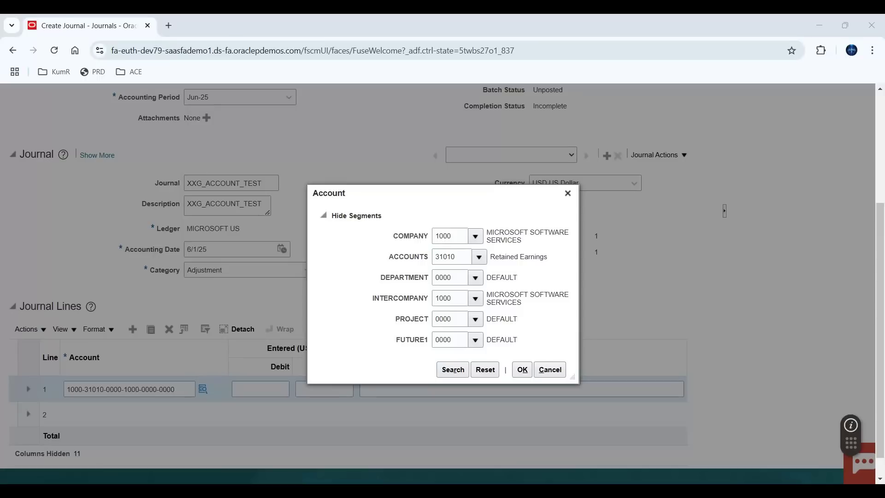
# - Close the Account dialog without changes and return to the top of the Create Journal page
pyautogui.click(541, 369)
pyautogui.scroll(5, 582, 364)
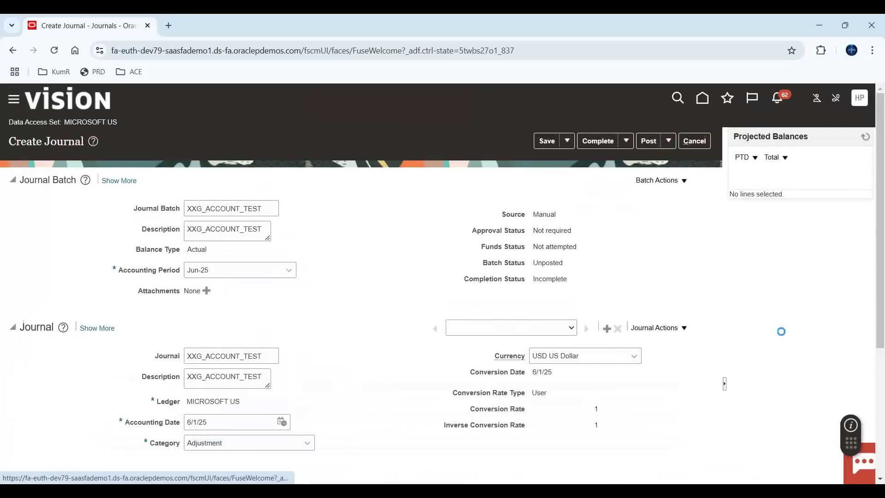
# - Leave the unsaved XXG_ACCOUNT_TEST journal for the Setup and Maintenance work area
pyautogui.click(859, 98)
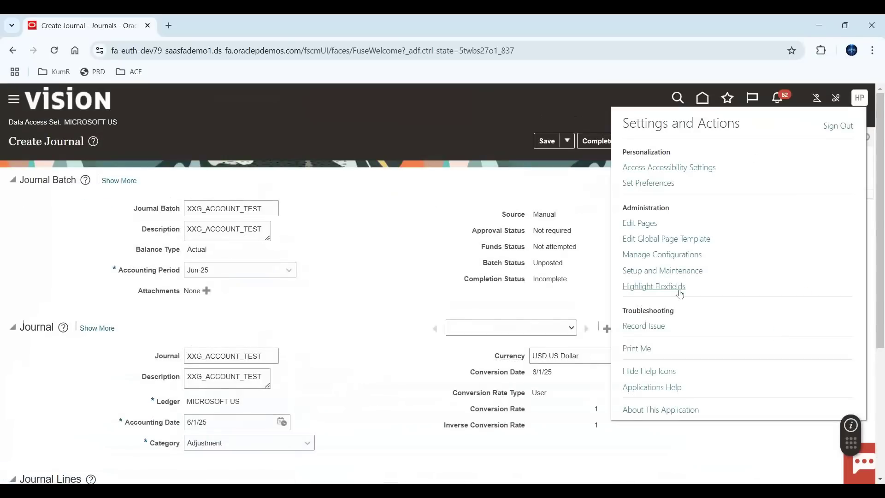
pyautogui.click(664, 272)
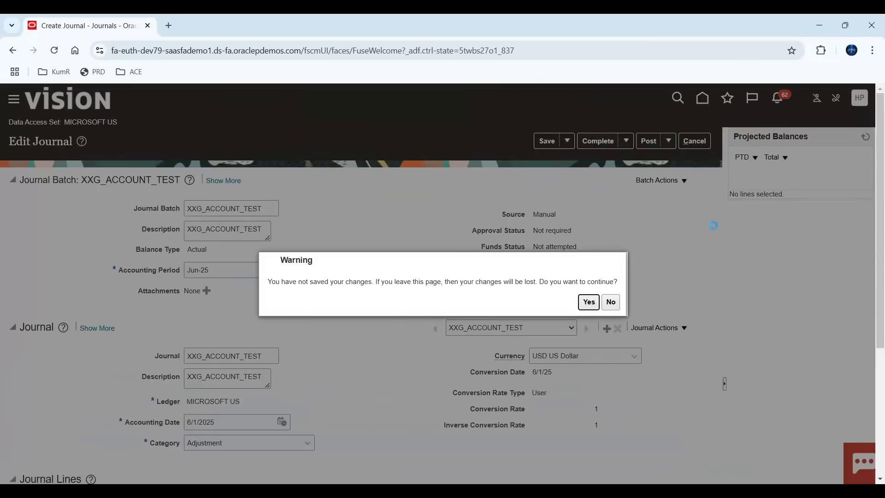
pyautogui.click(589, 302)
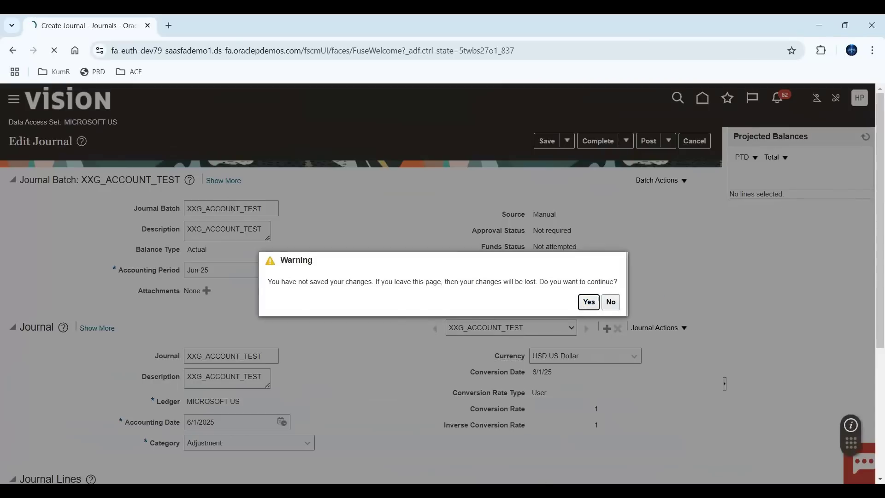
# - Switch to the Financials offering and search its tasks for value%value
pyautogui.click(197, 126)
pyautogui.click(228, 204)
pyautogui.click(428, 170)
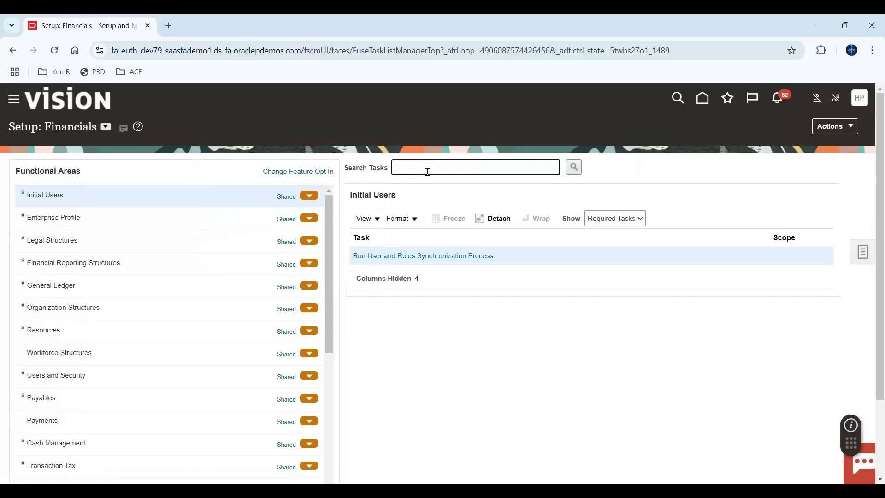
pyautogui.write('value%value')
pyautogui.press('Return')
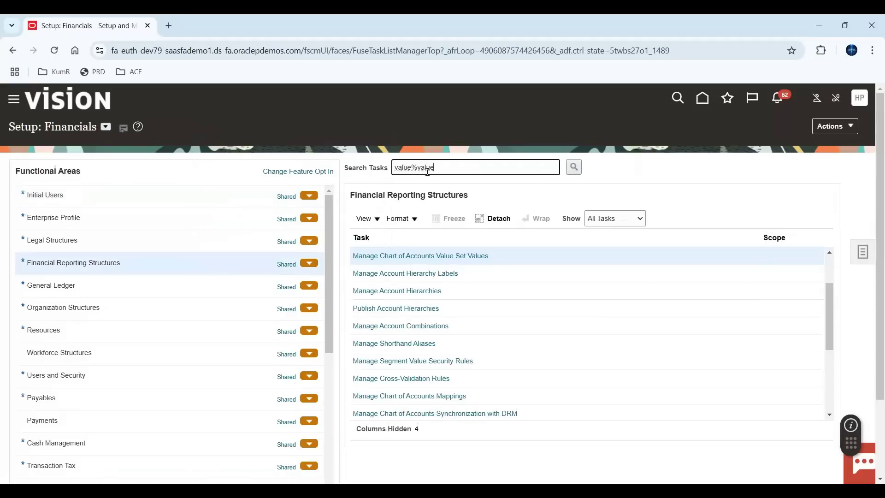
# - Open Manage Chart of Accounts Value Set Values and search value sets in General Ledger
pyautogui.click(406, 261)
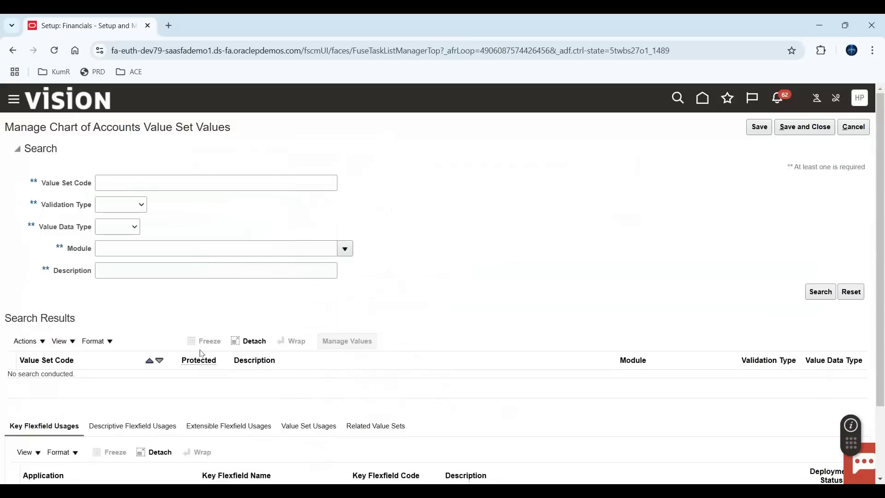
pyautogui.click(347, 251)
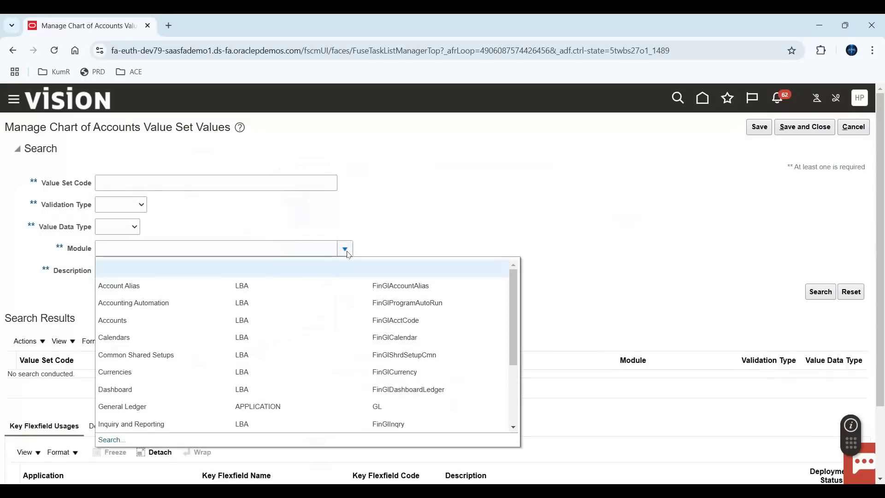
pyautogui.click(300, 411)
pyautogui.click(816, 292)
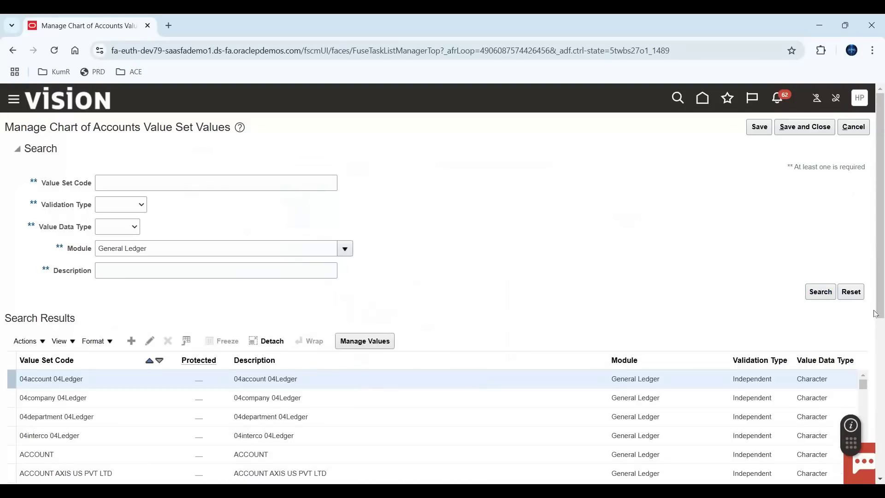
pyautogui.scroll(-2, 877, 313)
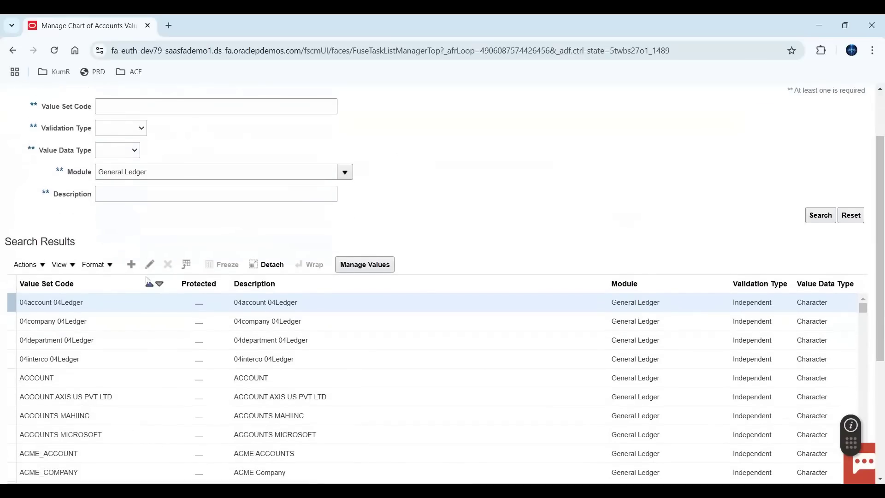
# - Filter value sets by description ACCOUNT and open the values of ACCOUNTS MICROSOFT
pyautogui.click(116, 198)
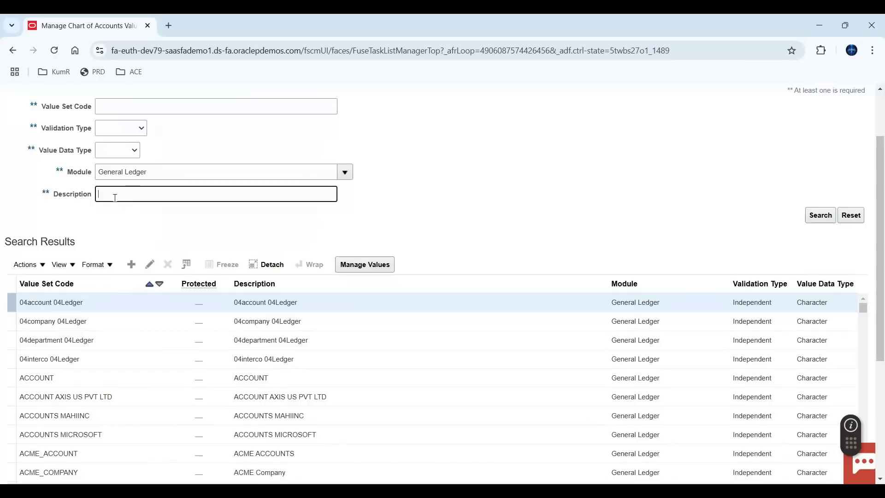
pyautogui.write('ACCOUNT')
pyautogui.press('Return')
pyautogui.scroll(-3, 253, 325)
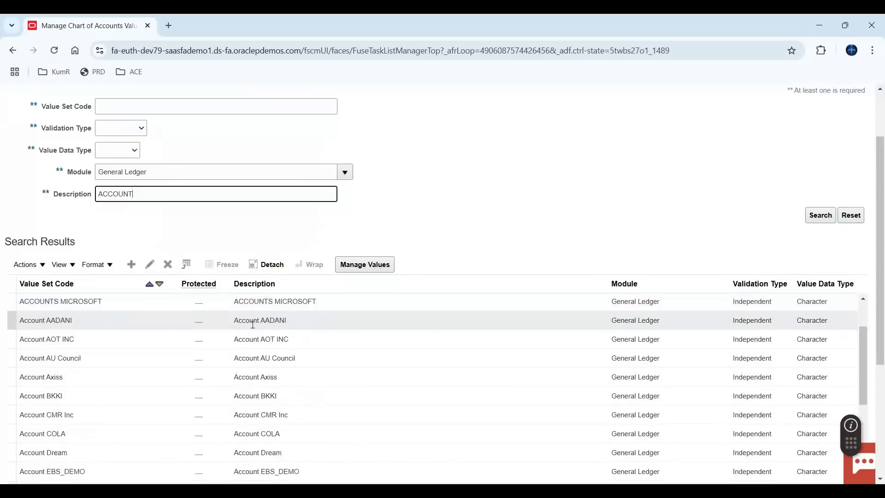
pyautogui.scroll(-1, 254, 328)
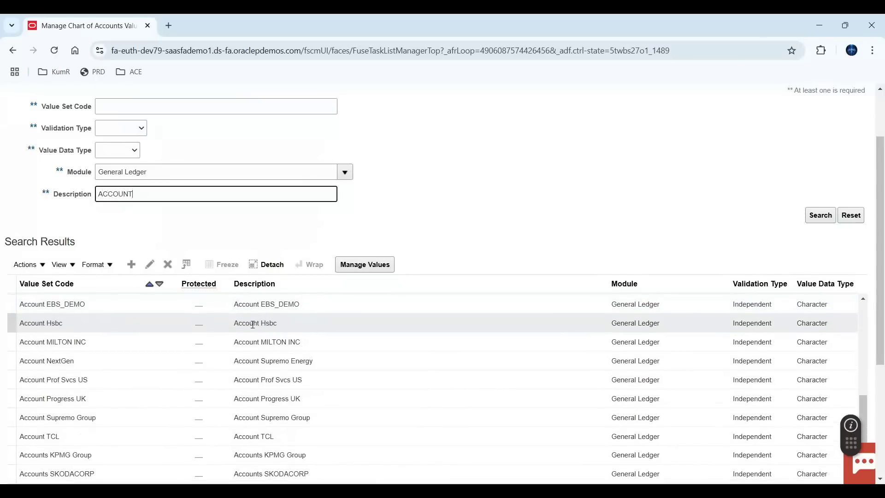
pyautogui.scroll(6, 253, 328)
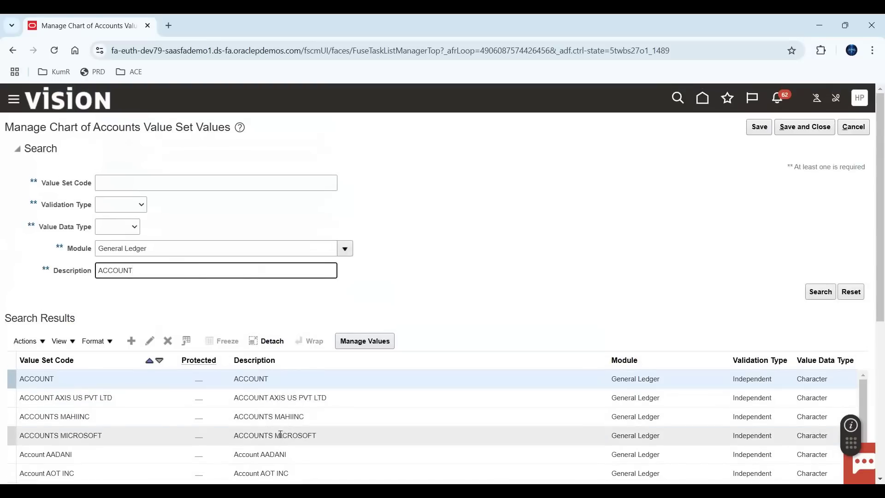
pyautogui.click(283, 436)
pyautogui.scroll(-2, 747, 450)
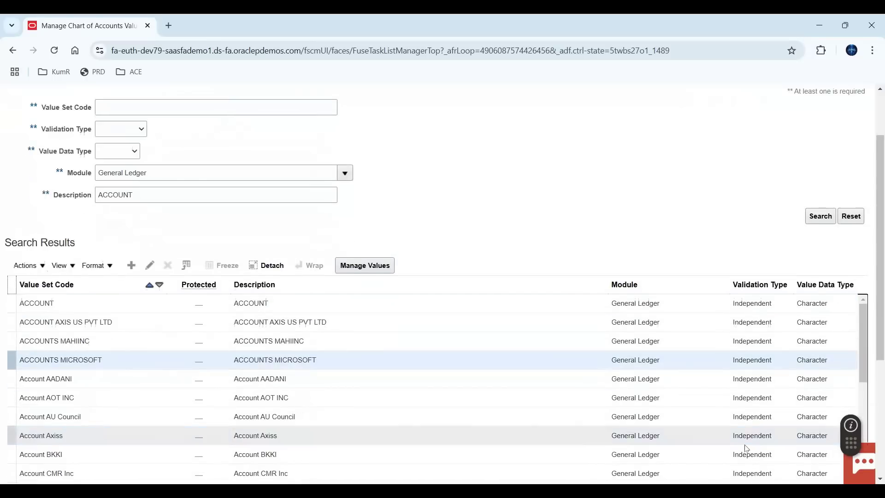
pyautogui.click(354, 266)
# - List and browse all values in the ACCOUNTS MICROSOFT value set
pyautogui.click(821, 247)
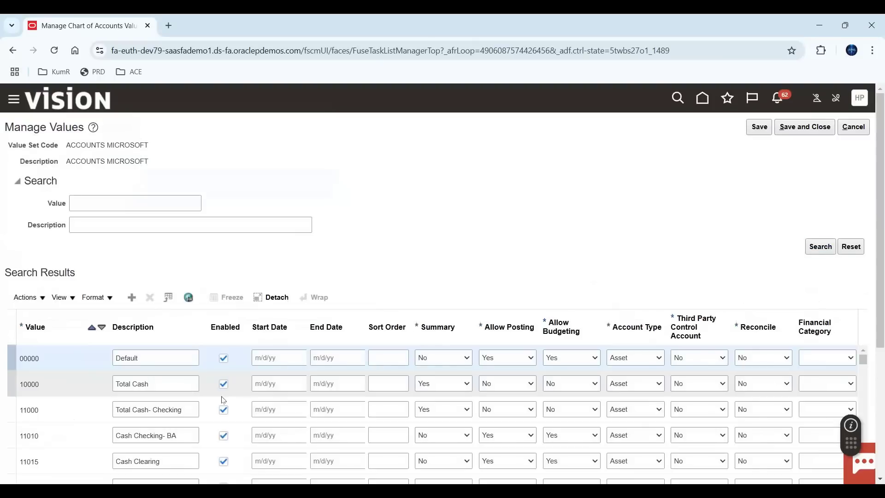
pyautogui.scroll(-3, 811, 342)
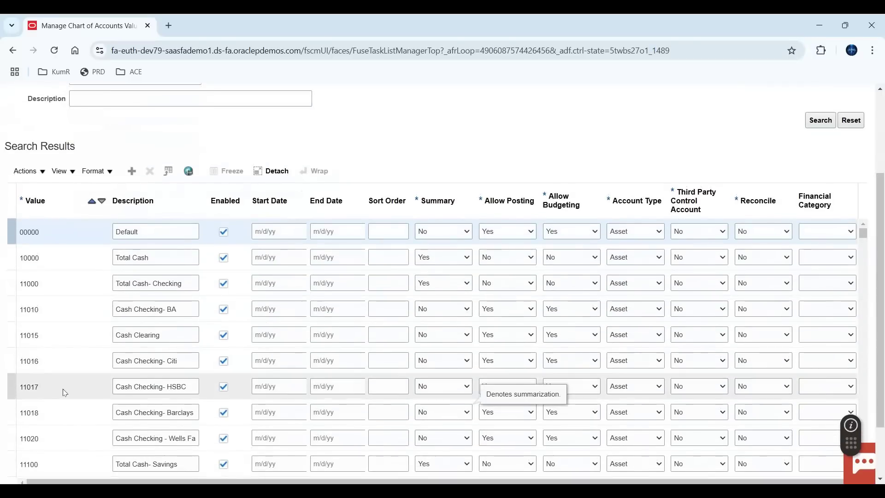
pyautogui.scroll(-6, 62, 387)
pyautogui.scroll(-10, 63, 387)
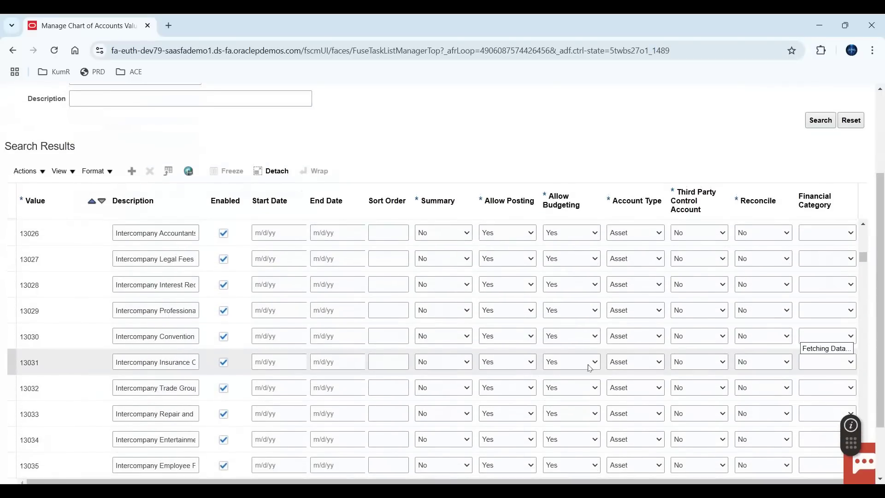
pyautogui.scroll(12, 180, 314)
pyautogui.scroll(4, 152, 295)
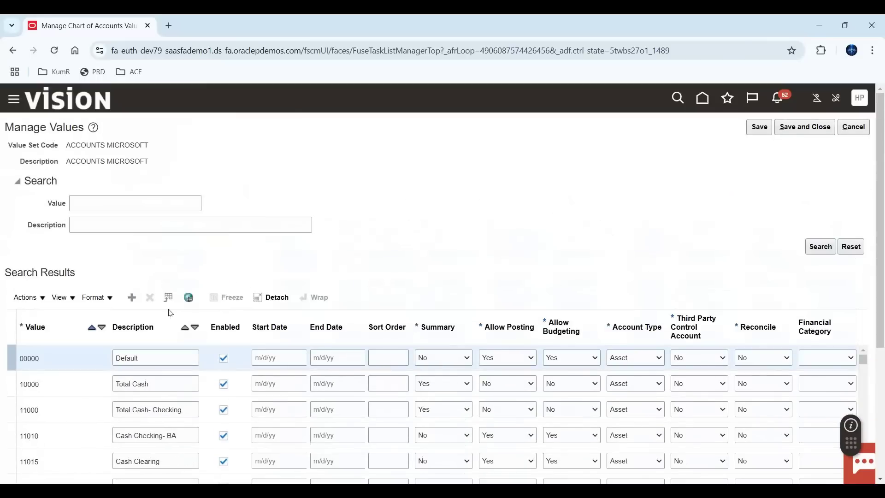
# - Filter the values by 7 and select the 75555 Bad Debt Expense value
pyautogui.click(77, 204)
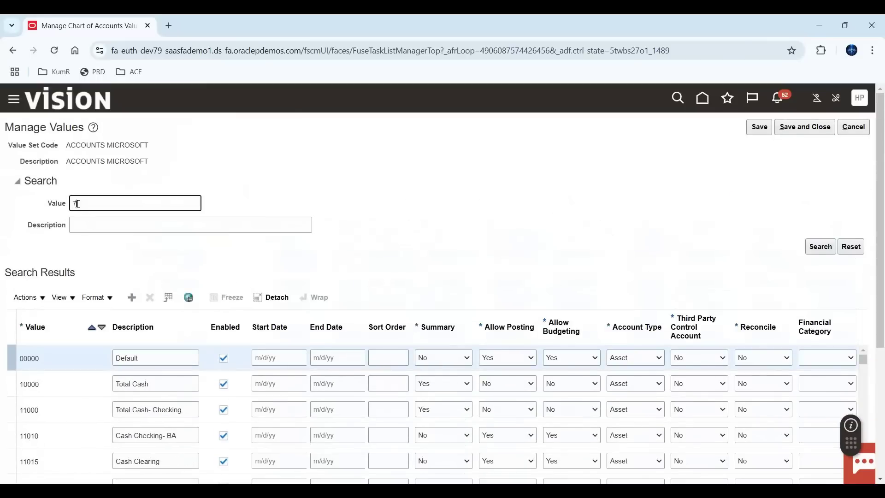
pyautogui.write('7')
pyautogui.press('Return')
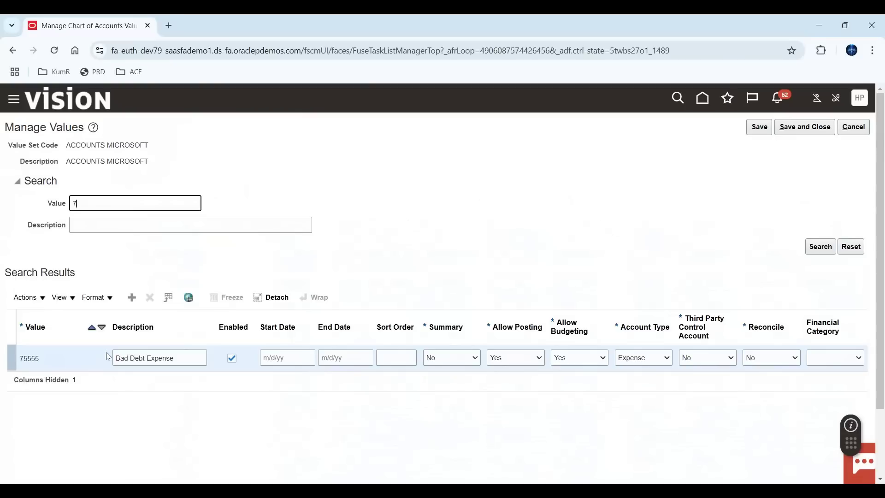
pyautogui.click(29, 360)
pyautogui.hotkey('ctrl', 'c')
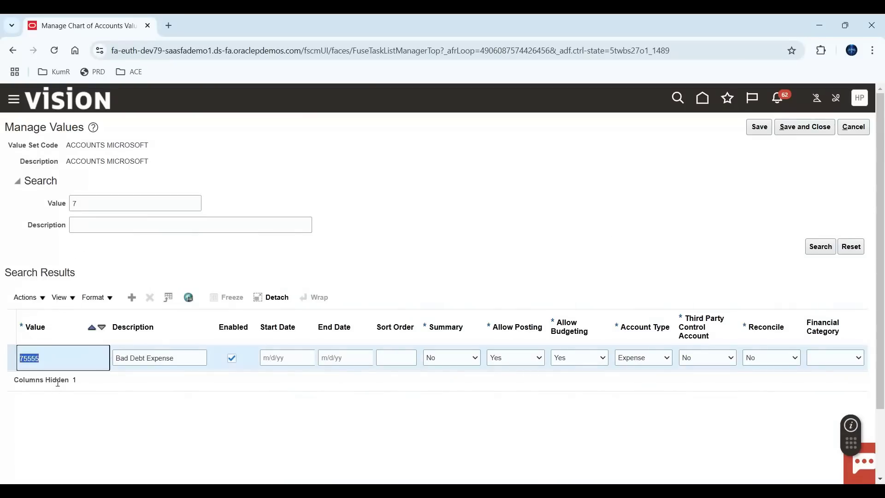
# - Add a new value 75556 with description XXG_EXPENSE
pyautogui.click(132, 297)
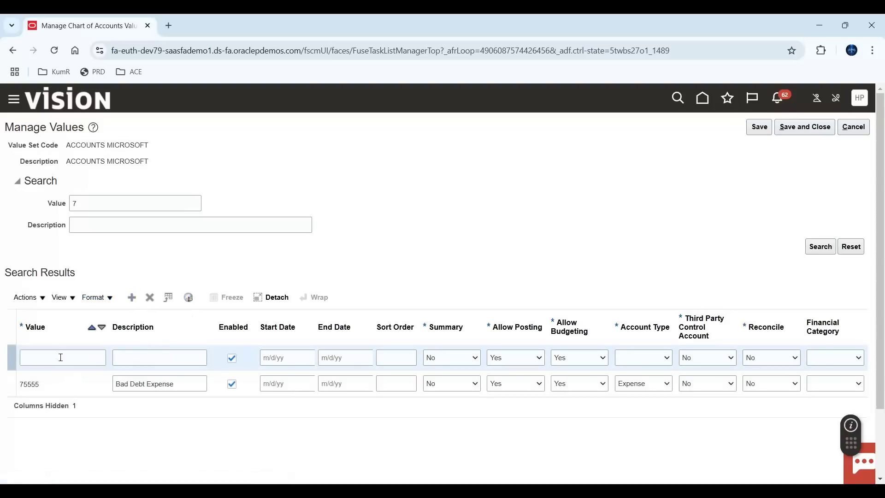
pyautogui.click(59, 355)
pyautogui.hotkey('ctrl', 'v')
pyautogui.write('6')
pyautogui.press('Tab')
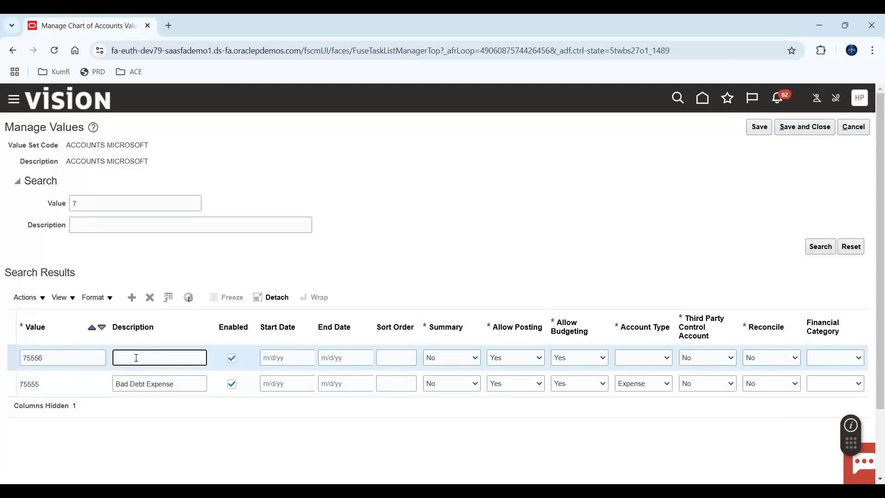
pyautogui.write('XG_EXPENSE')
pyautogui.hotkey('ctrl', 'a')
pyautogui.press('Tab')
pyautogui.press('Tab')
pyautogui.press('Tab')
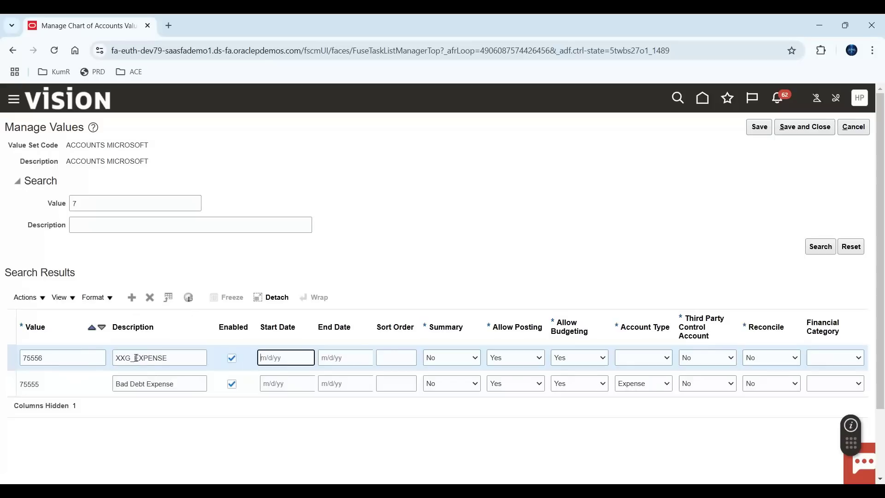
pyautogui.press('Tab')
pyautogui.press('Tab')
pyautogui.press('Tab')
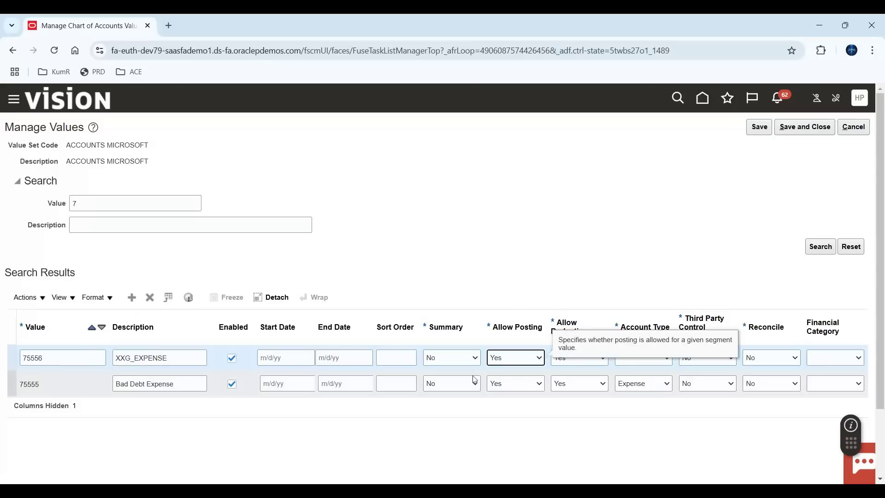
pyautogui.press('Return')
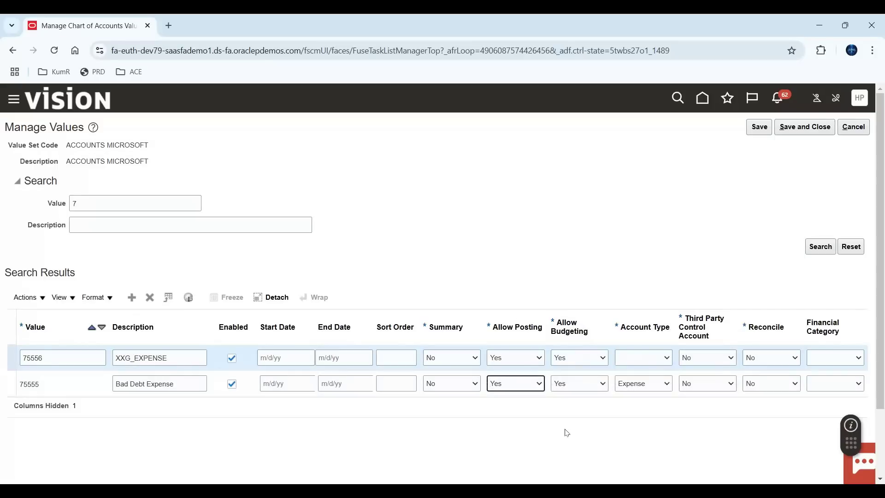
# - Set 75556's account type to Expense, then save and close the values
pyautogui.click(437, 357)
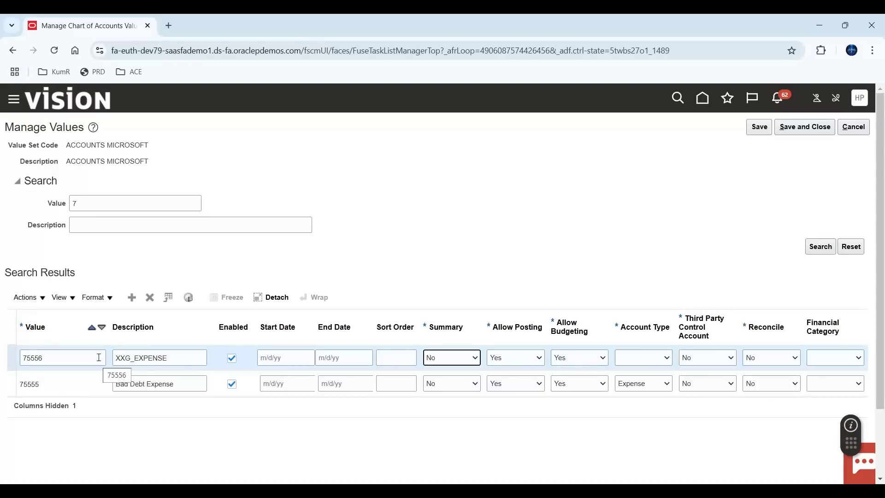
pyautogui.click(650, 358)
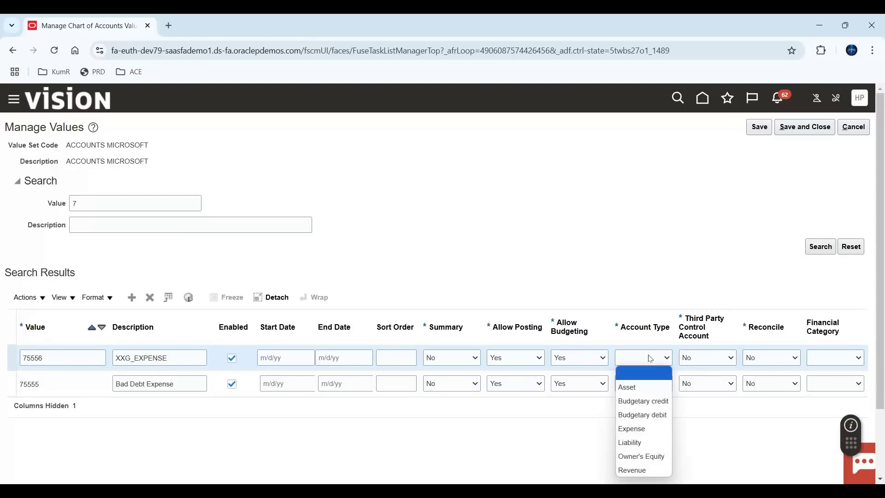
pyautogui.click(644, 430)
pyautogui.press('Tab')
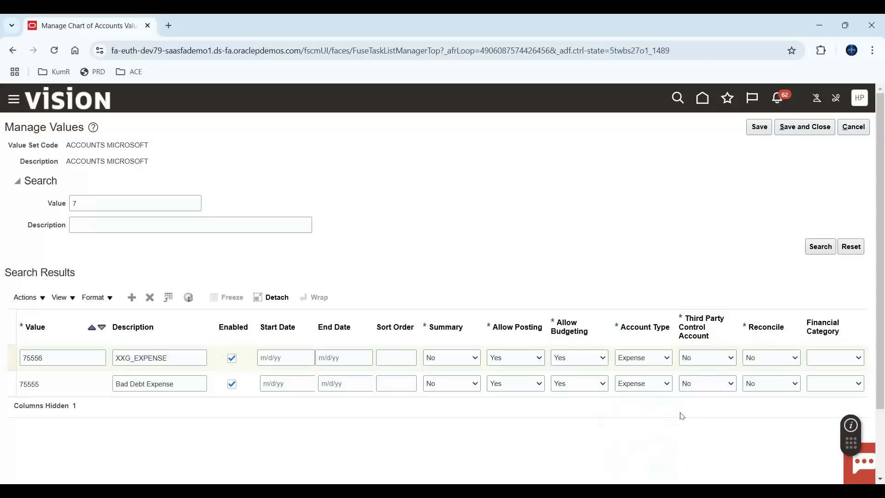
pyautogui.press('Tab')
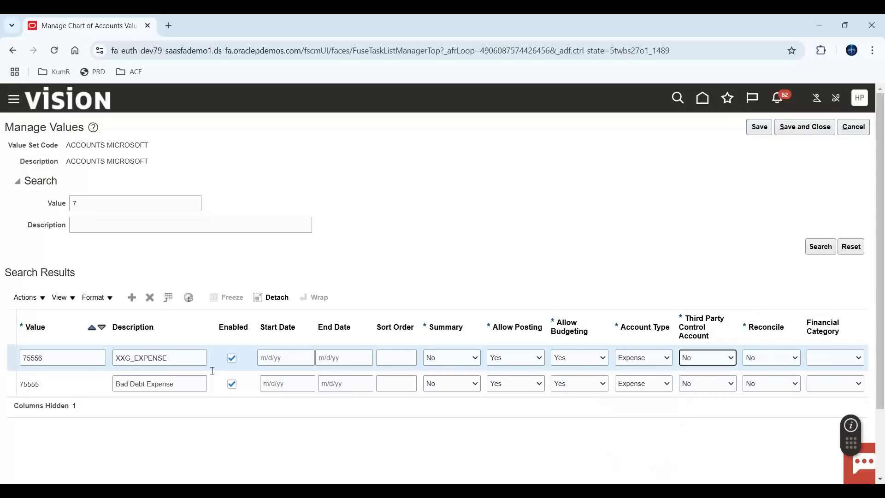
pyautogui.click(760, 131)
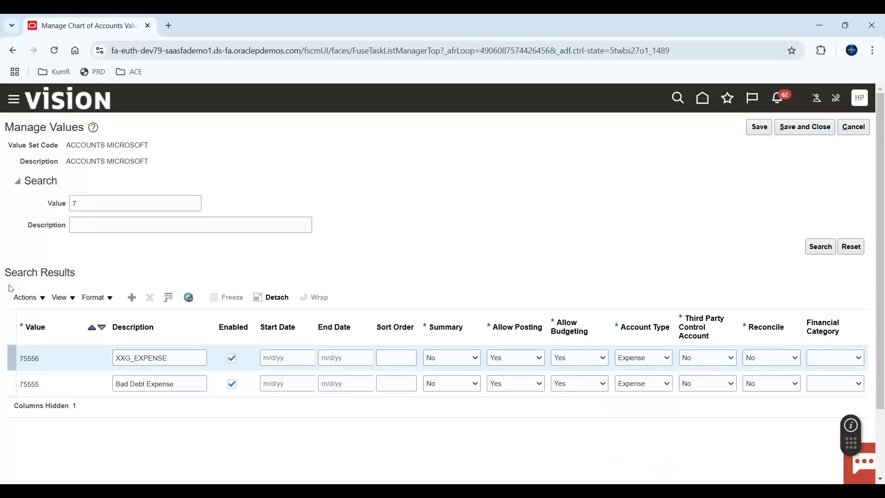
pyautogui.click(813, 129)
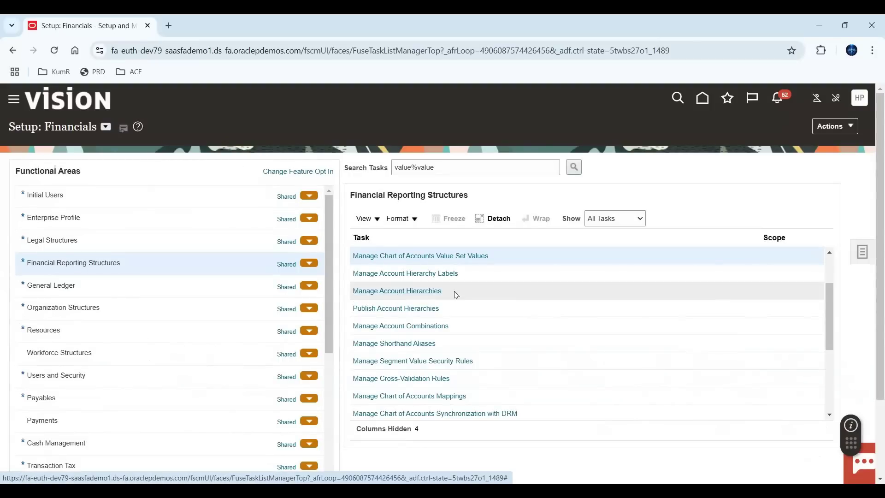
# - Open Manage Account Hierarchies and search for trees named ACCOUNT
pyautogui.click(418, 292)
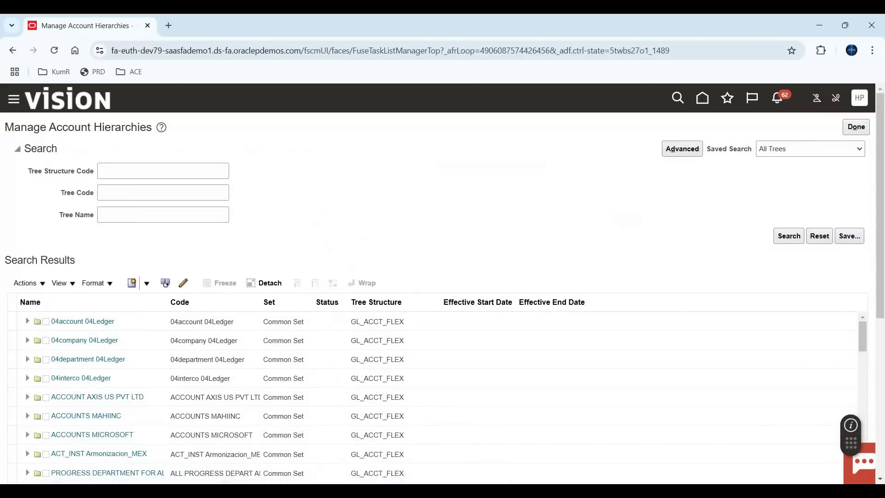
pyautogui.click(157, 213)
pyautogui.write('ACCOUNT')
pyautogui.press('Return')
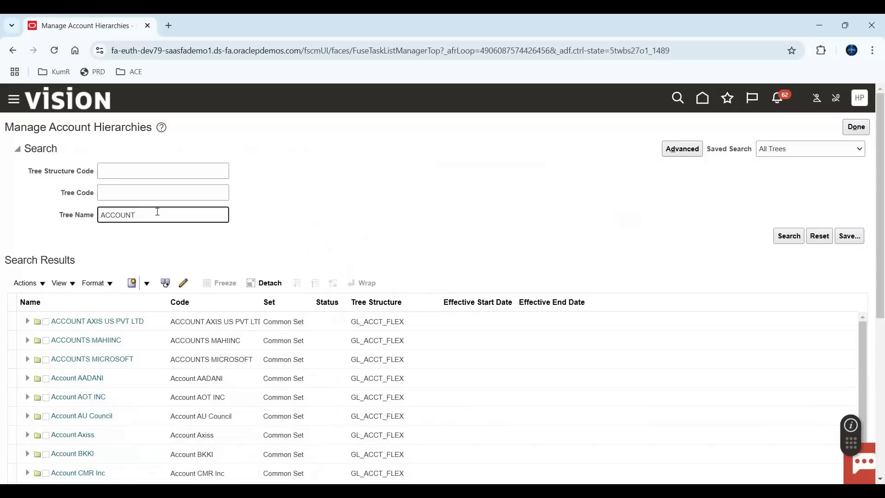
# - Edit the ACCOUNTS MICROSOFT Current version, keeping it active while tree nodes are updated
pyautogui.click(27, 361)
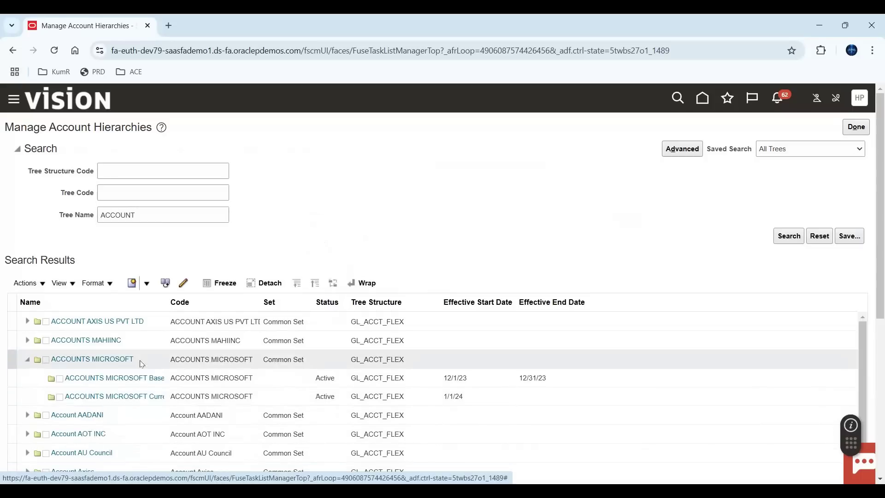
pyautogui.moveTo(169, 302); pyautogui.dragTo(221, 301)
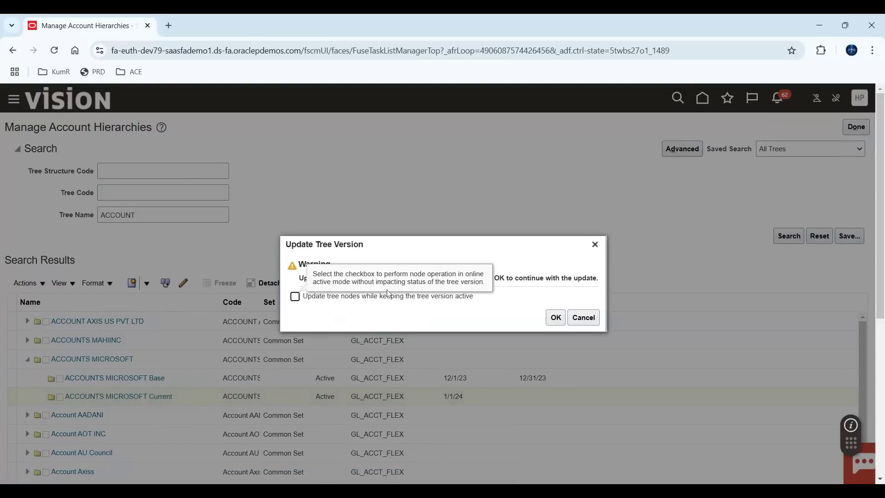
pyautogui.click(295, 297)
# - Confirm the edit and expand nodes 99999, EXP, 51000 and 60000 Other
pyautogui.click(556, 317)
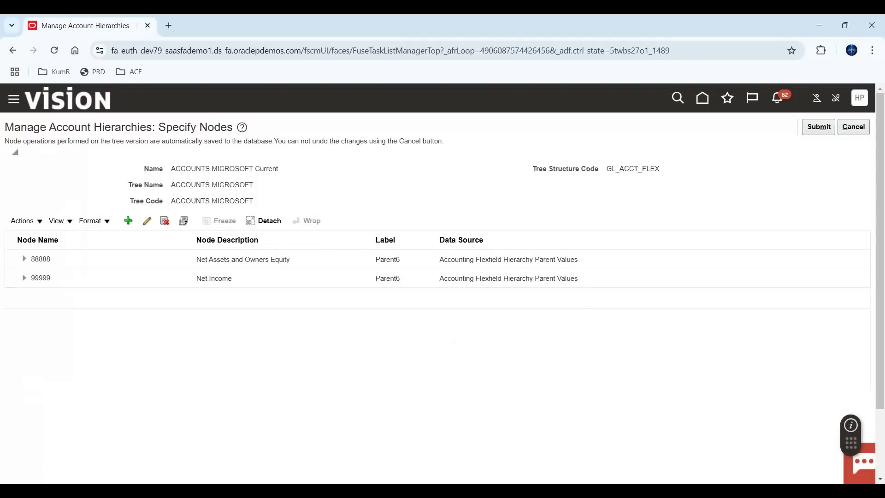
pyautogui.click(23, 279)
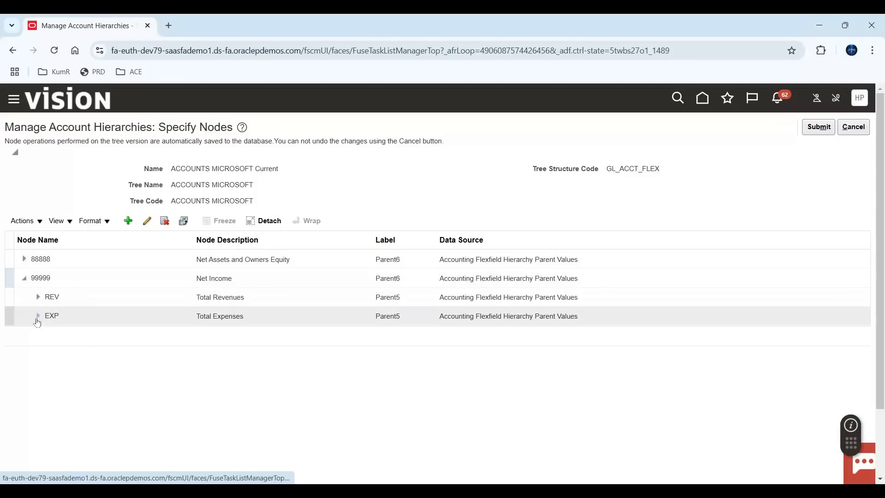
pyautogui.click(37, 319)
pyautogui.click(52, 354)
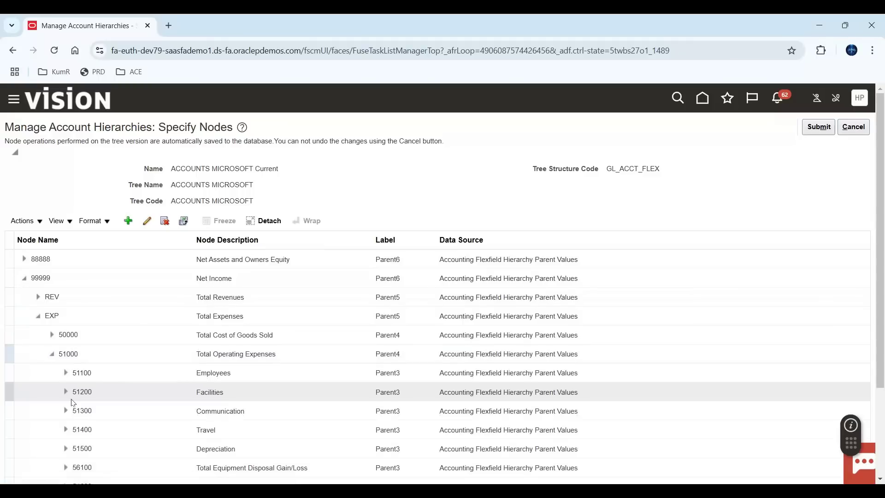
pyautogui.scroll(-3, 179, 406)
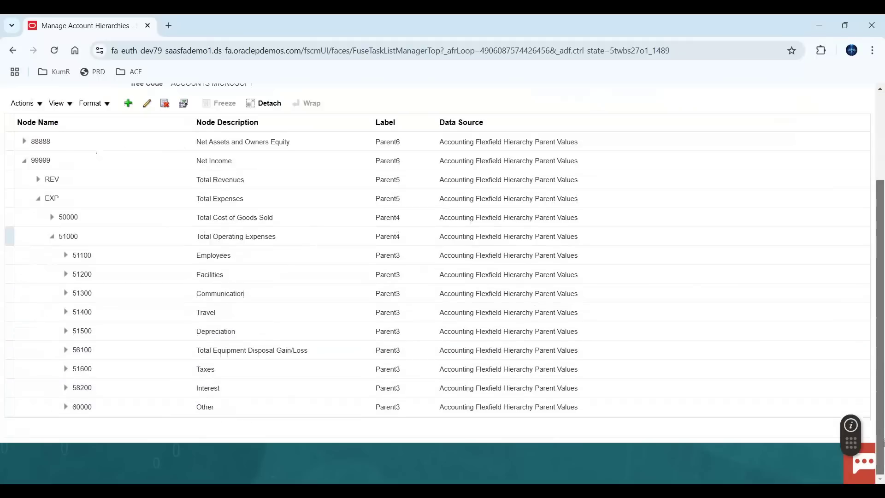
pyautogui.click(63, 410)
pyautogui.scroll(-2, 164, 395)
# - Select 60000 Other as the parent node for the new account
pyautogui.click(113, 333)
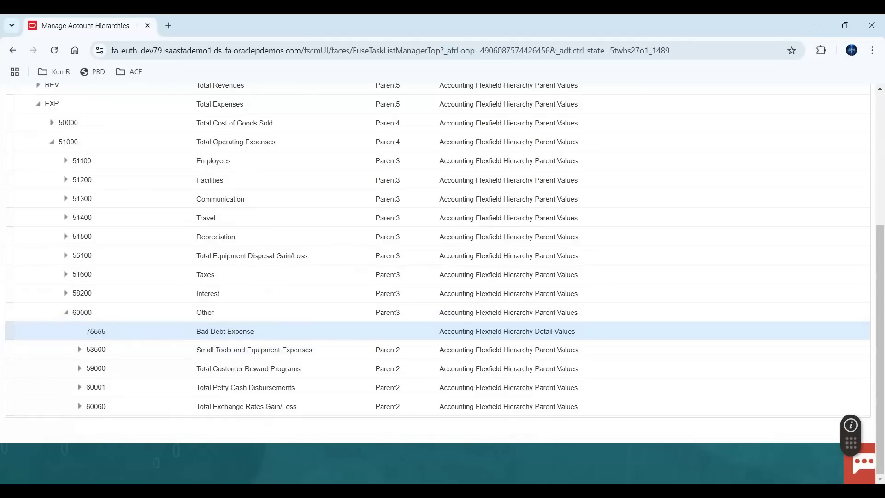
pyautogui.click(93, 316)
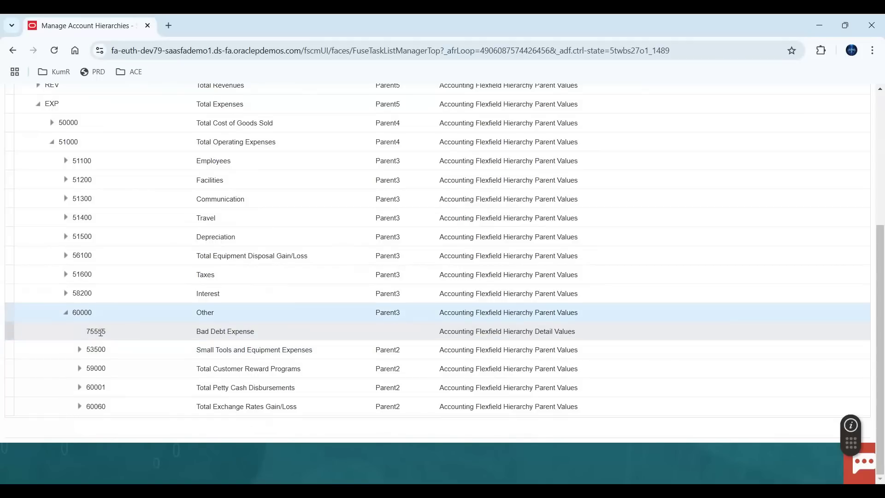
pyautogui.click(100, 332)
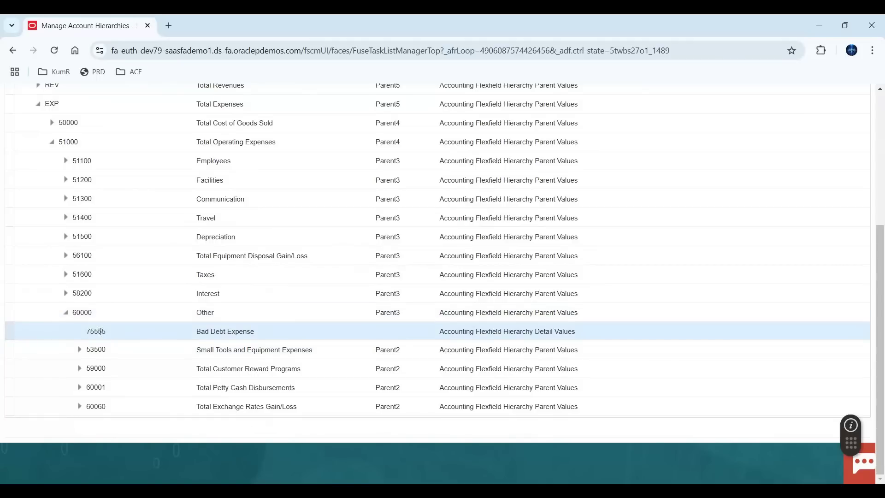
pyautogui.click(125, 316)
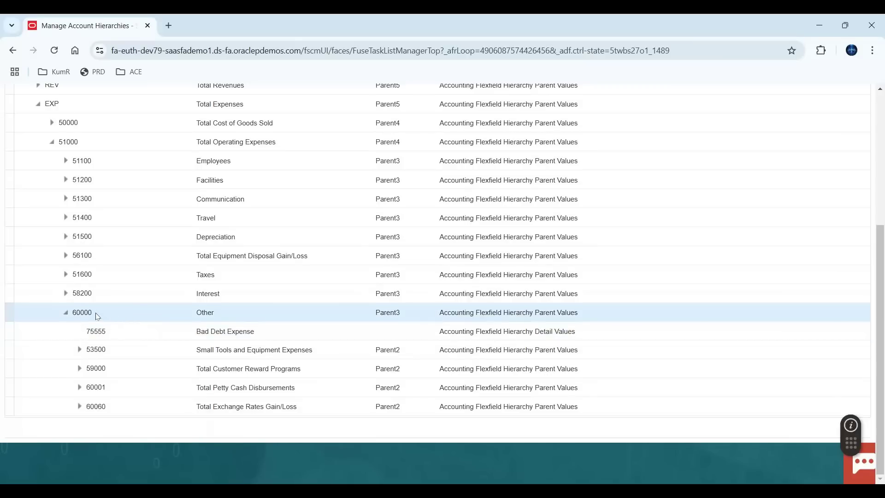
pyautogui.moveTo(878, 373); pyautogui.dragTo(883, 234)
# - Add a child node under 60000 using Detail Values as the data source
pyautogui.click(128, 223)
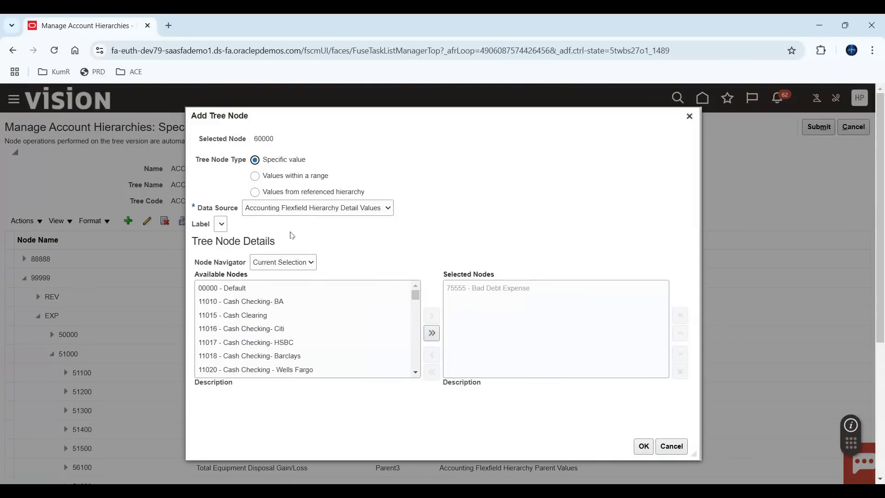
pyautogui.click(327, 212)
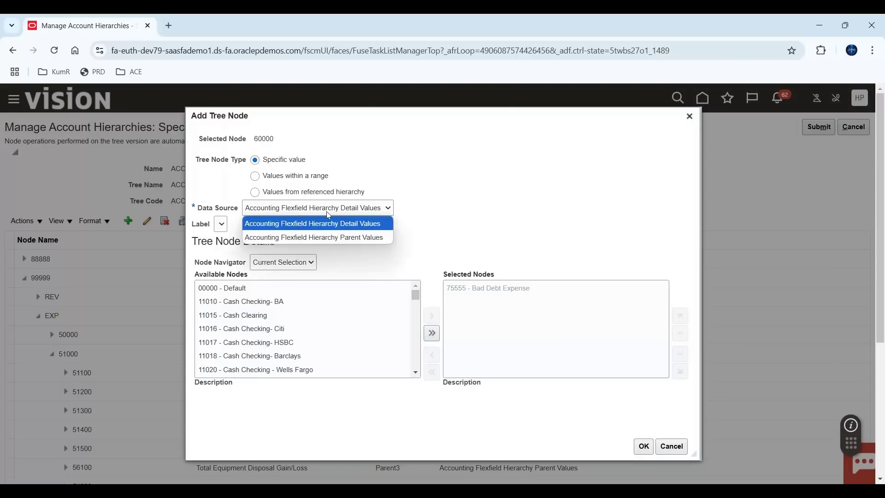
pyautogui.click(328, 213)
pyautogui.click(345, 212)
pyautogui.click(347, 215)
pyautogui.click(345, 211)
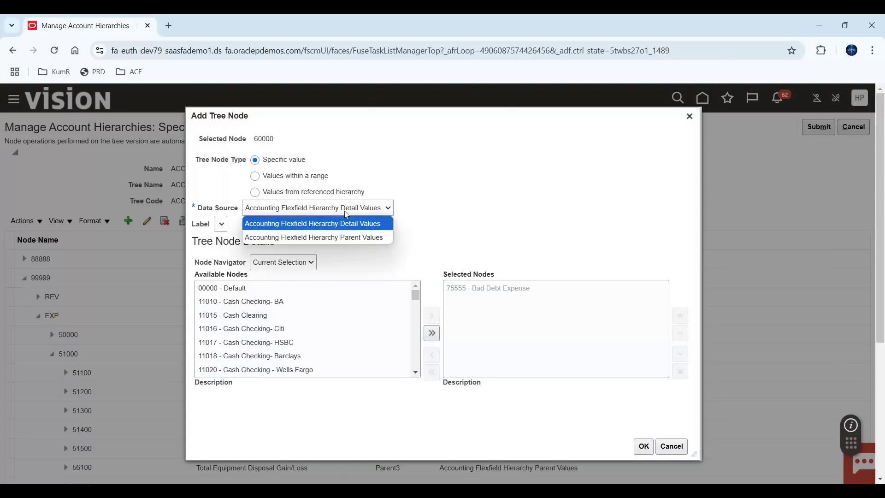
pyautogui.click(366, 227)
# - Move 75556 XXG_EXPENSE into Selected Nodes and confirm the addition
pyautogui.click(380, 305)
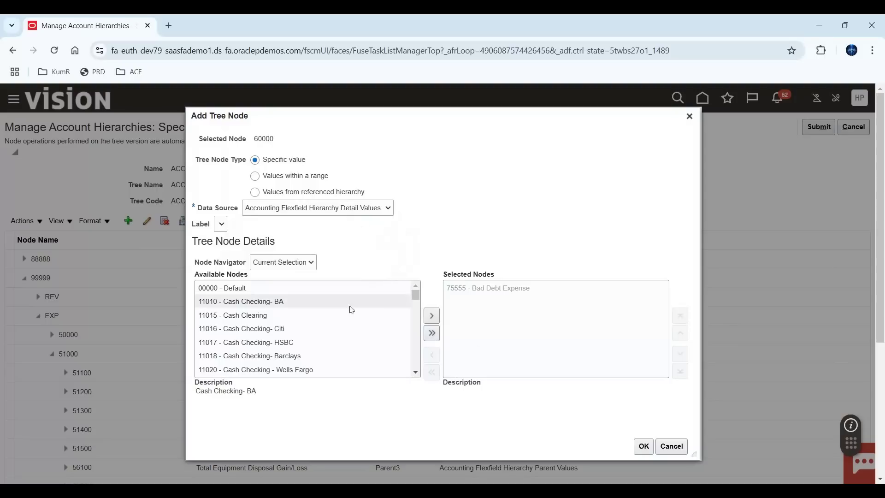
pyautogui.moveTo(415, 296); pyautogui.dragTo(415, 365)
pyautogui.click(226, 374)
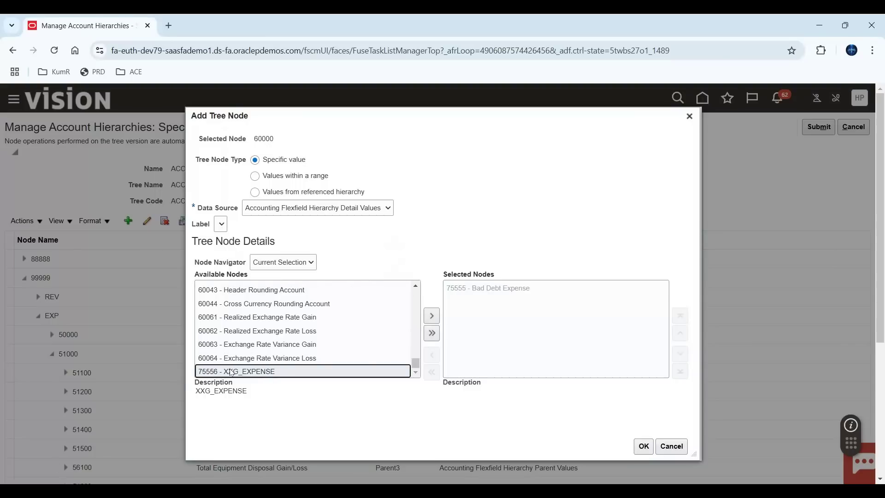
pyautogui.click(432, 316)
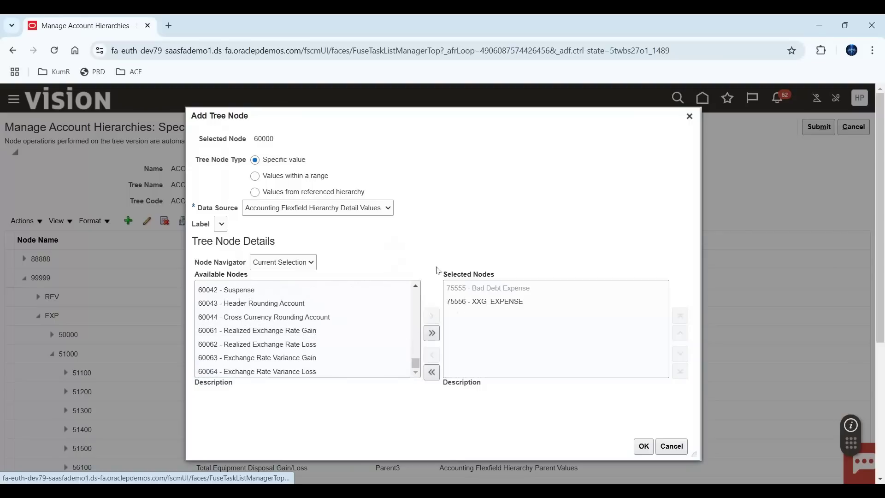
pyautogui.click(644, 447)
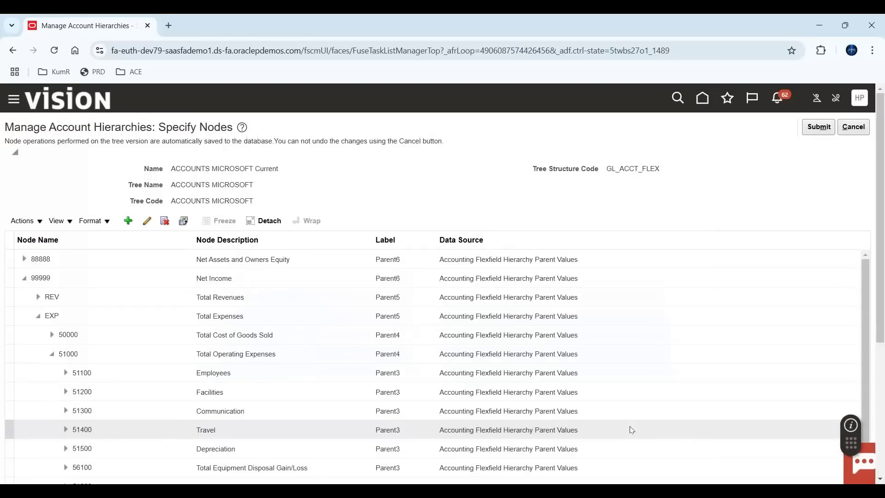
# - Verify 75556 XXG_EXPENSE under 60000, then submit the Current version and finish
pyautogui.scroll(-4, 882, 331)
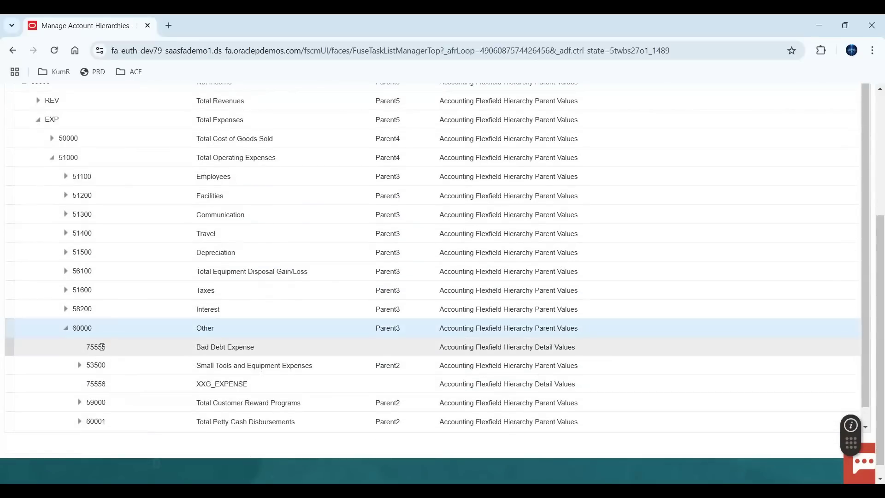
pyautogui.click(119, 385)
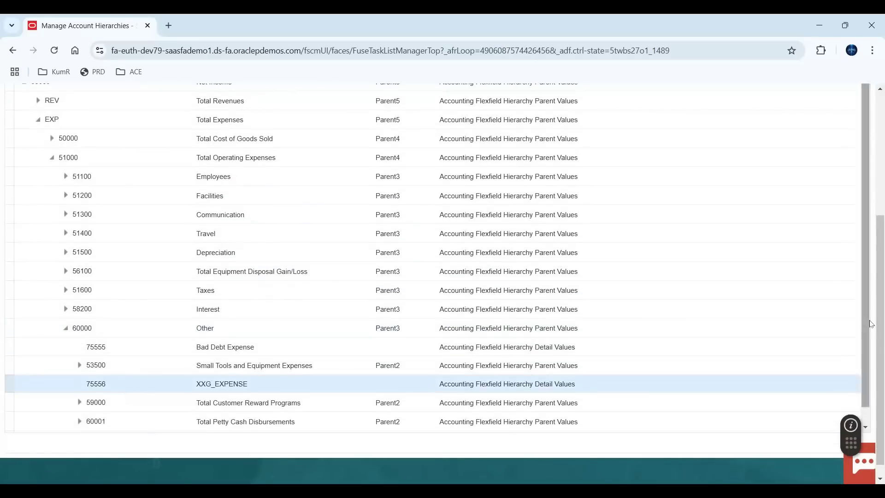
pyautogui.scroll(5, 882, 306)
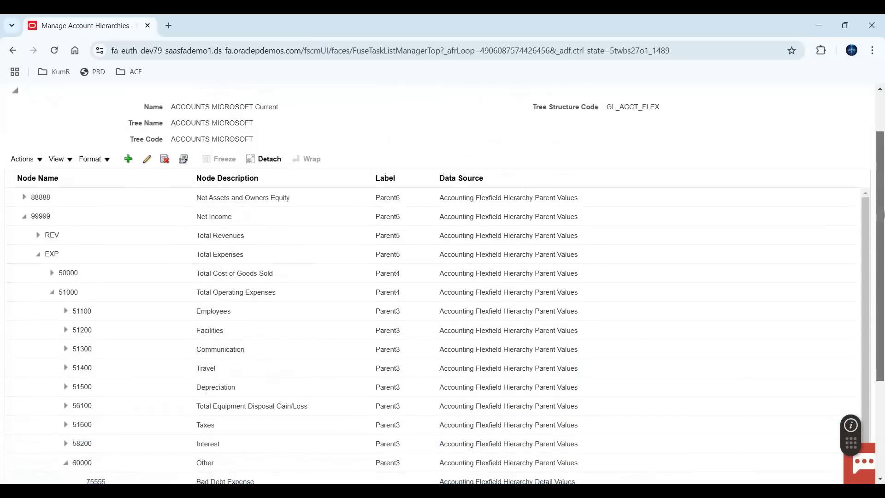
pyautogui.click(819, 123)
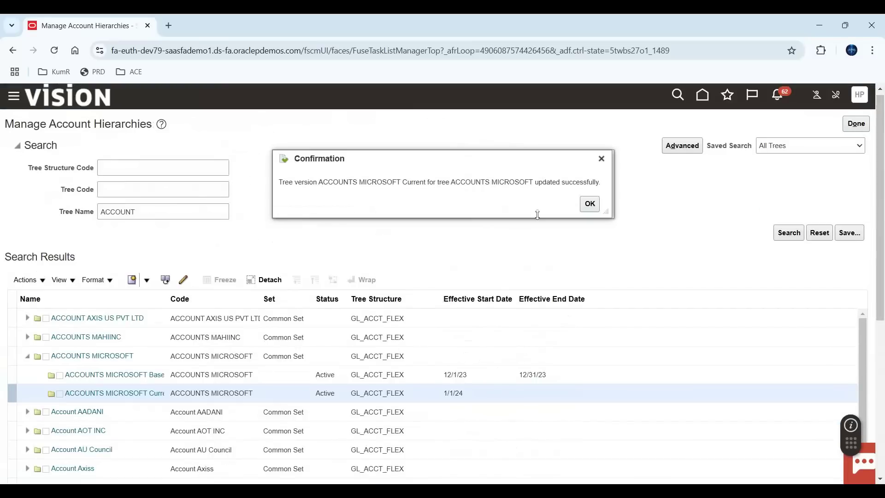
pyautogui.click(590, 204)
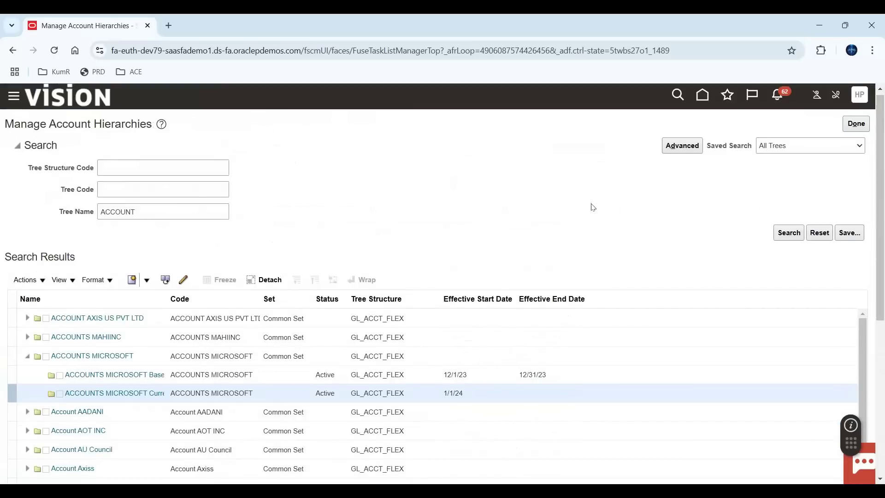
pyautogui.click(856, 123)
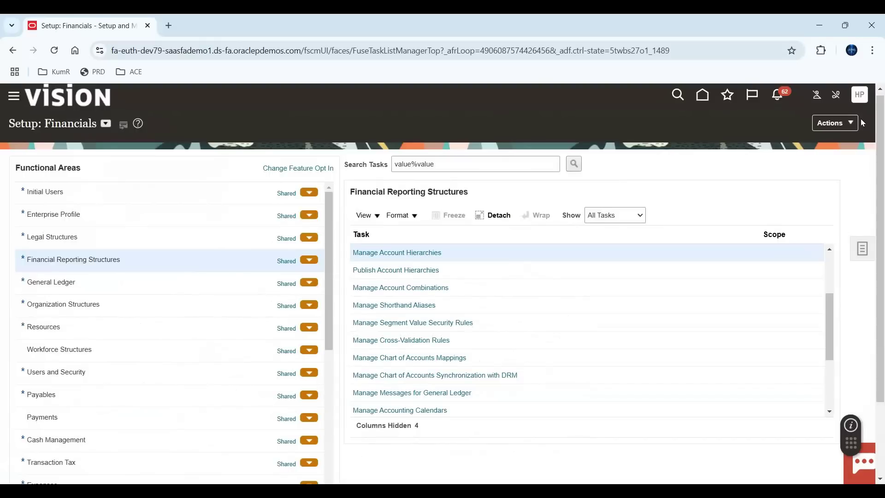
# - On Publish Account Hierarchies, choose value set ACCOUNTS MICROSOFT, MICROSOFT chart of accounts and segment ACCOUNTS
pyautogui.click(384, 272)
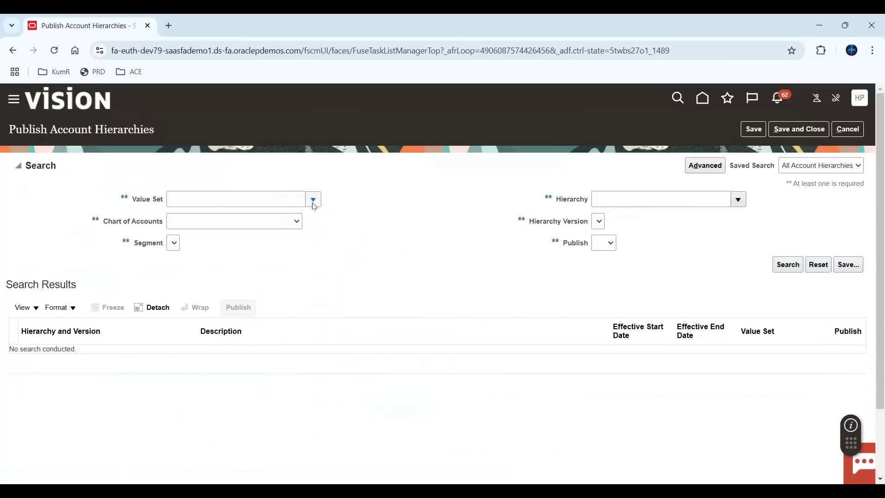
pyautogui.click(313, 200)
pyautogui.click(344, 227)
pyautogui.click(317, 206)
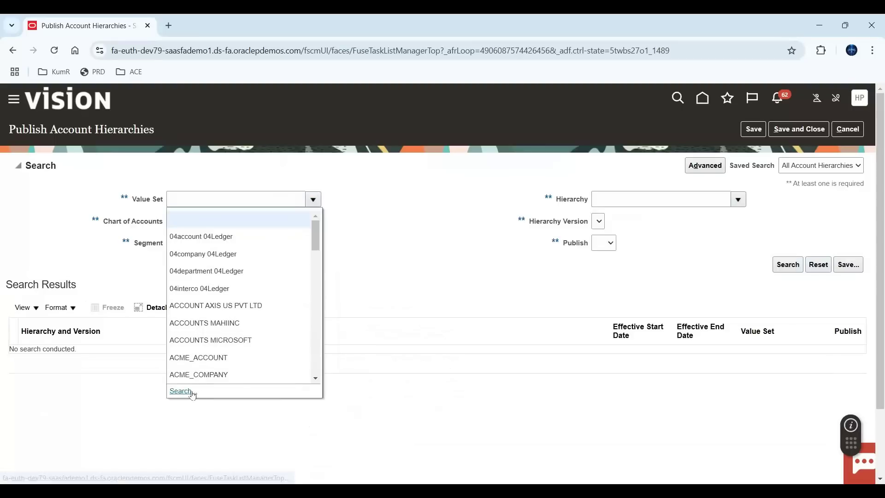
pyautogui.click(203, 340)
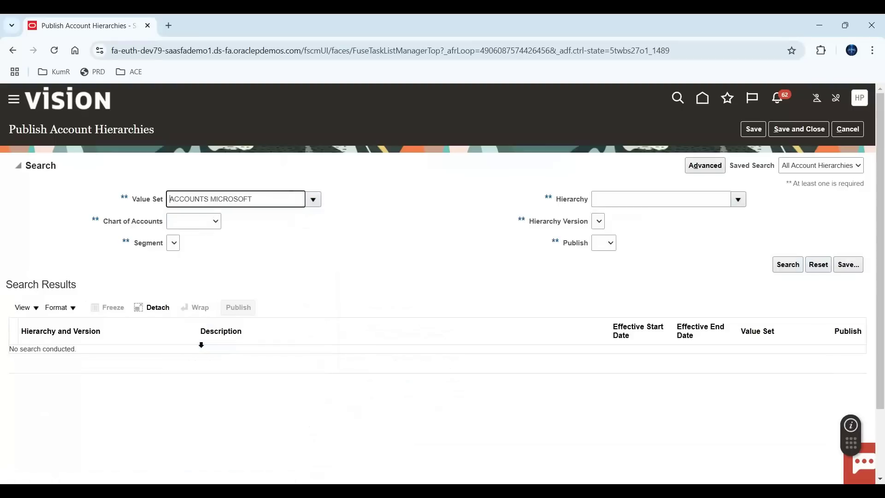
pyautogui.click(212, 226)
pyautogui.click(199, 252)
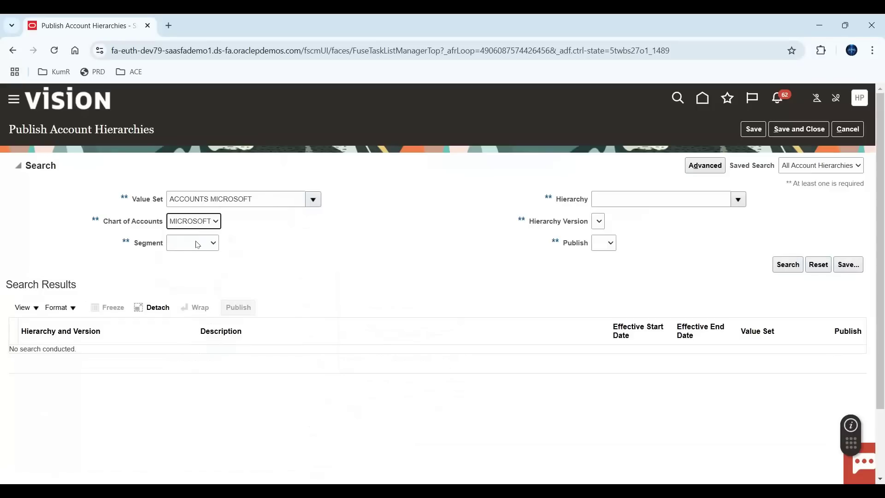
pyautogui.click(196, 245)
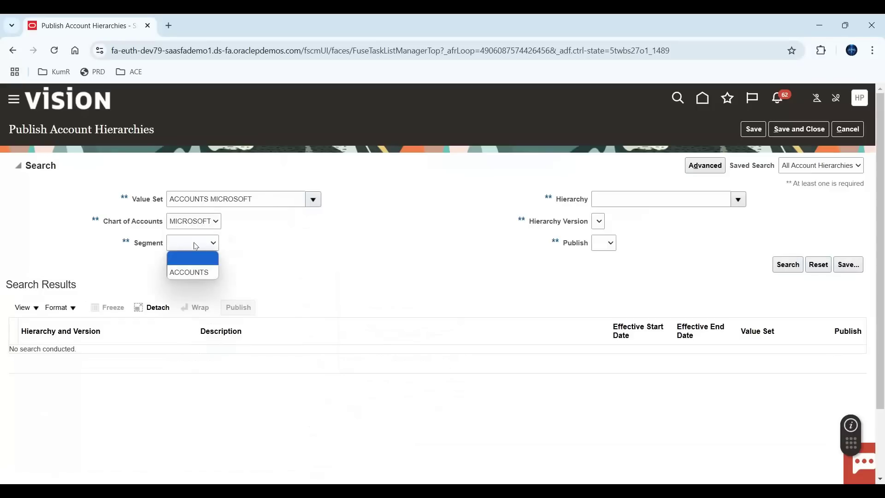
pyautogui.click(185, 273)
# - Choose hierarchy ACCOUNTS MICROSOFT, version Current and Publish Yes, then run the search
pyautogui.click(738, 199)
pyautogui.click(670, 237)
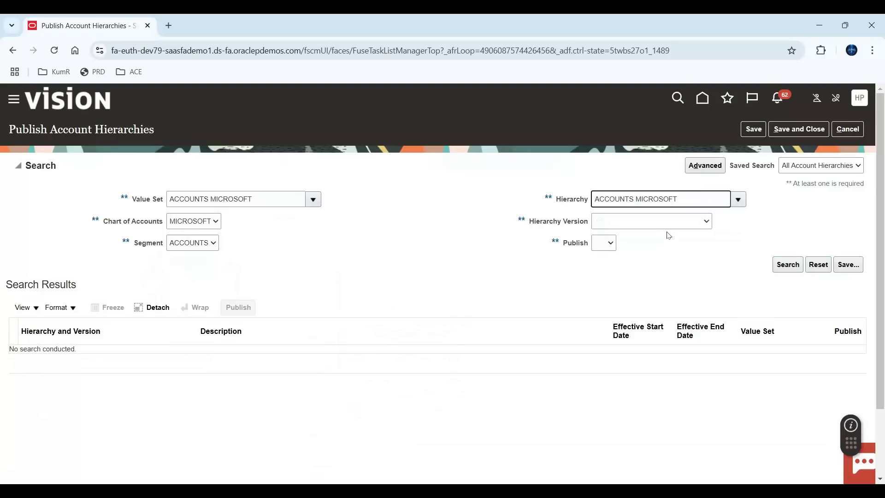
pyautogui.click(647, 221)
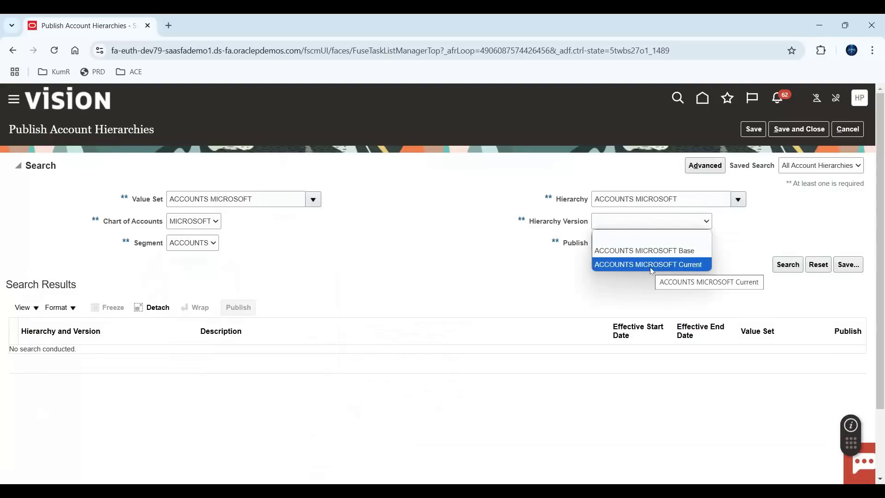
pyautogui.click(653, 265)
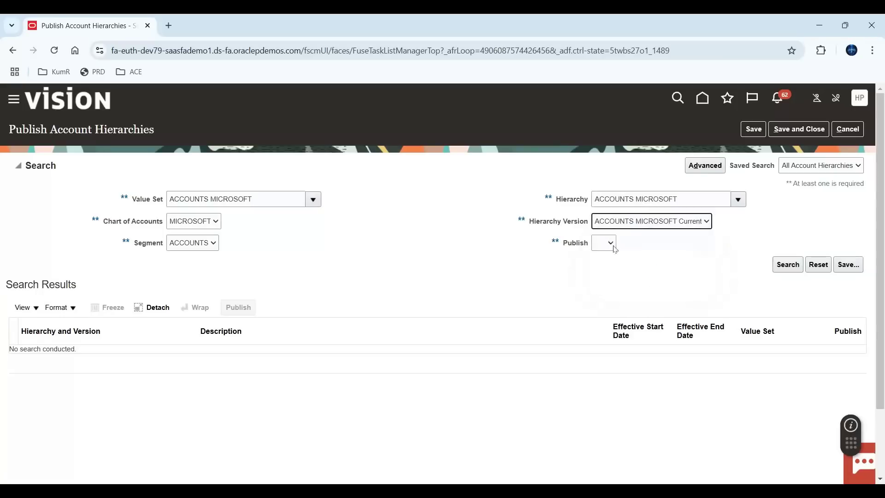
pyautogui.click(611, 247)
pyautogui.click(602, 285)
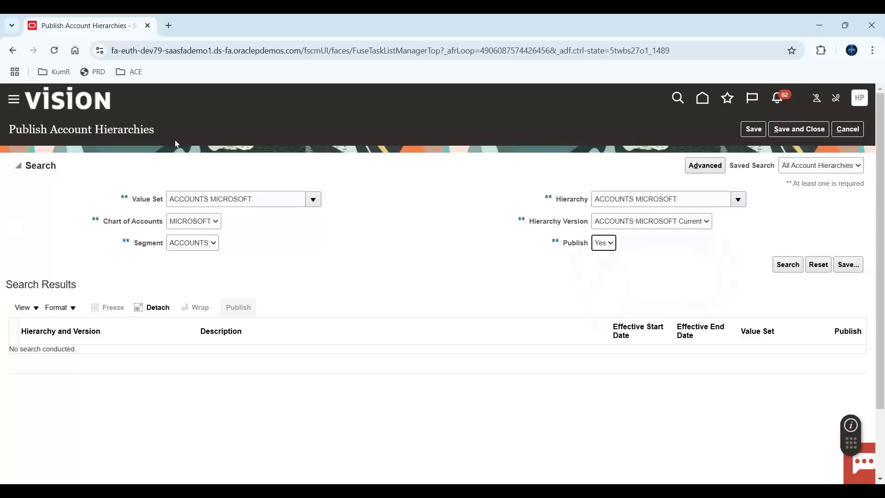
pyautogui.click(788, 264)
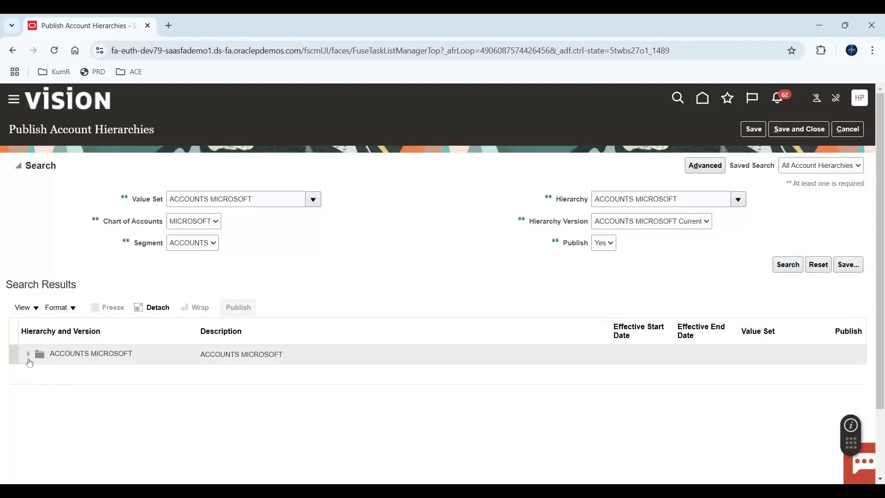
# - Expand ACCOUNTS MICROSOFT, publish its Current version, and acknowledge the process 7557349 submission
pyautogui.click(28, 359)
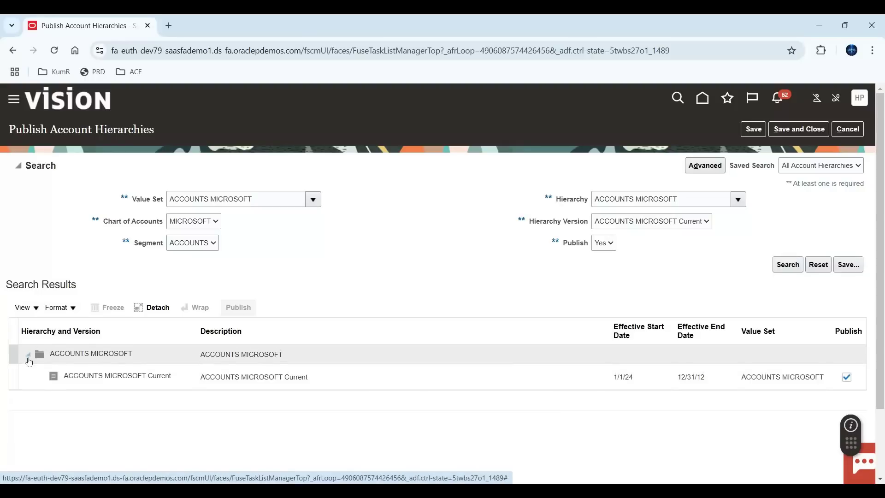
pyautogui.click(99, 374)
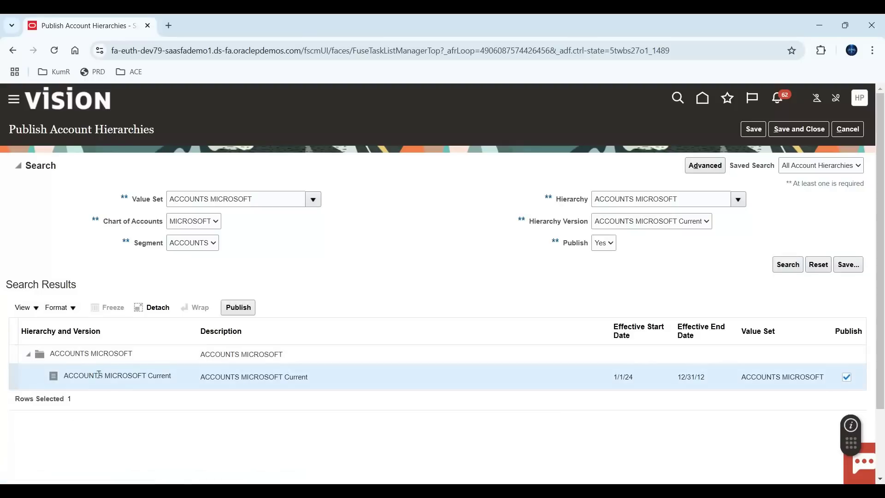
pyautogui.click(235, 307)
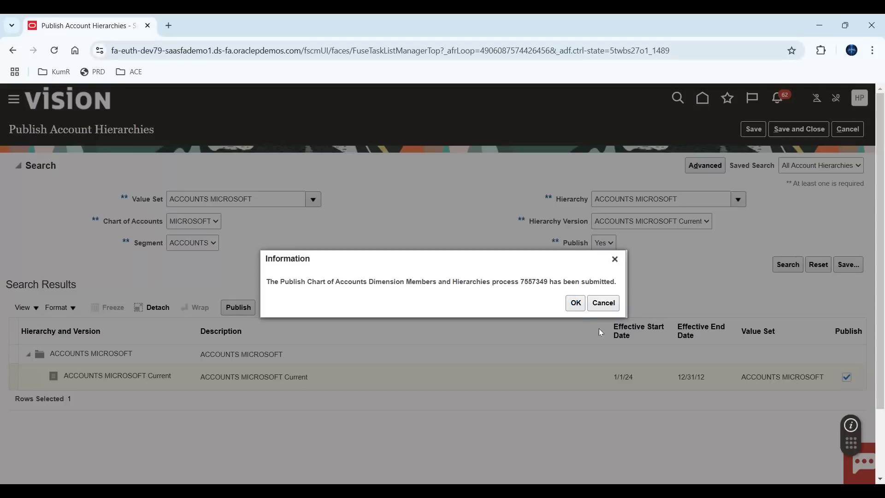
pyautogui.click(578, 304)
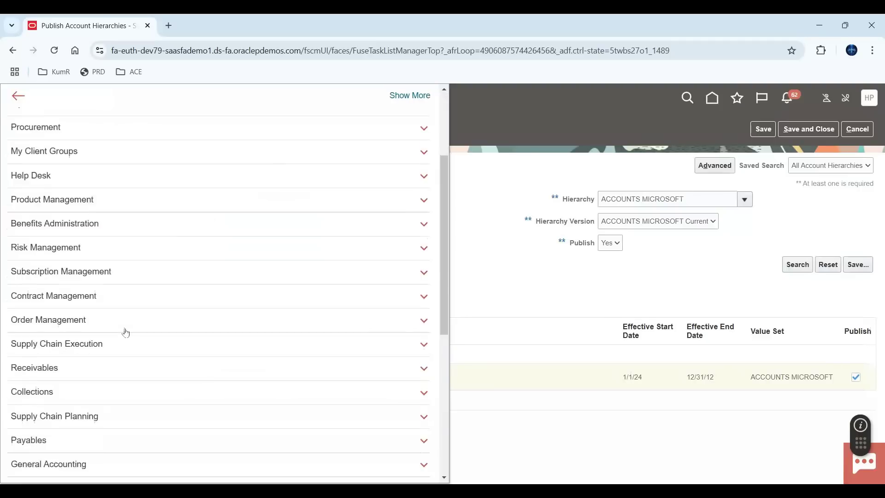
# - Open Scheduled Processes from Tools and refresh the Publish Chart of Account Hierarchies status
pyautogui.scroll(-5, 120, 336)
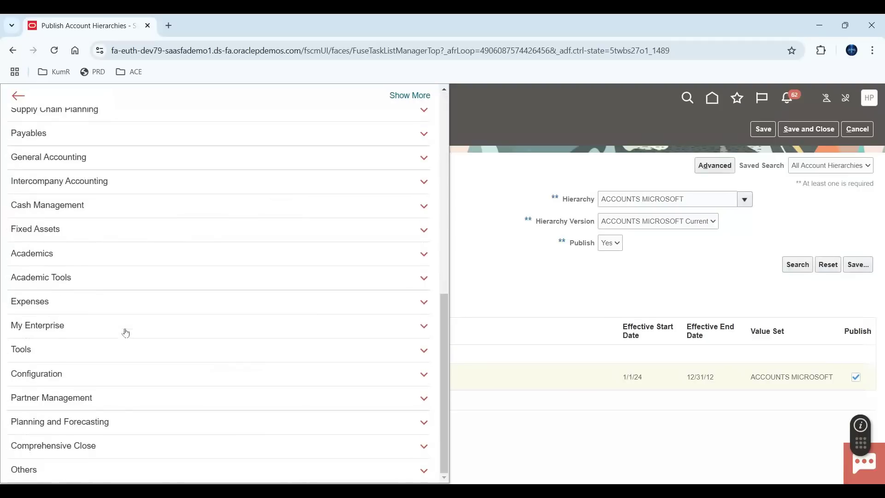
pyautogui.click(49, 352)
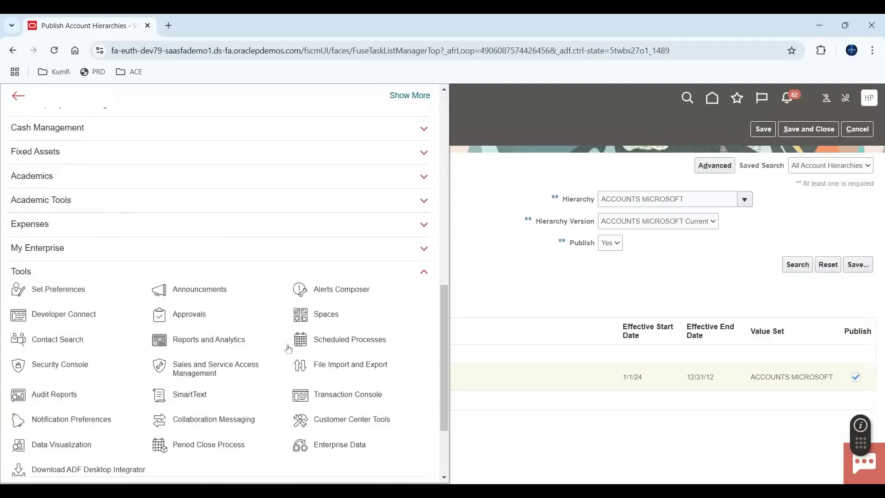
pyautogui.click(352, 226)
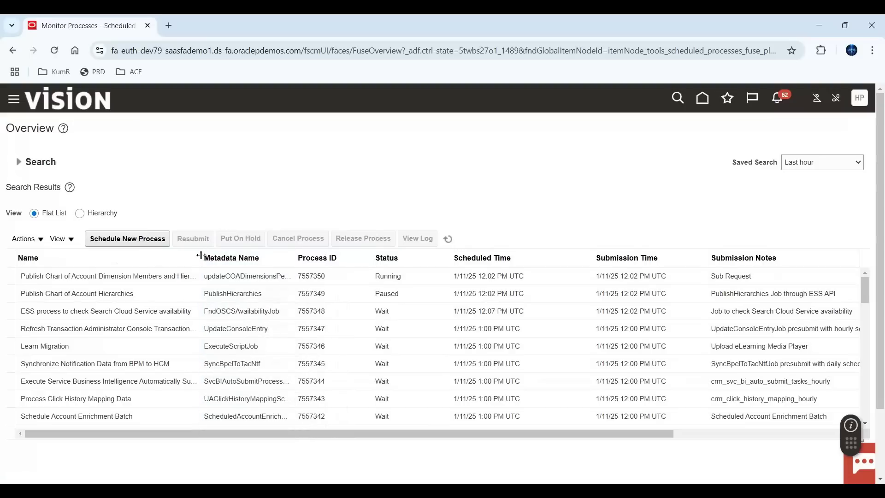
pyautogui.moveTo(200, 257); pyautogui.dragTo(349, 246)
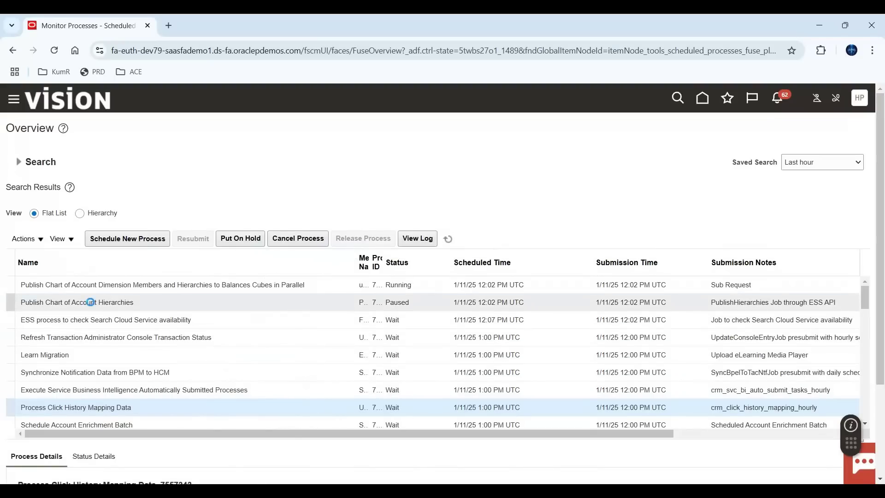
pyautogui.click(90, 302)
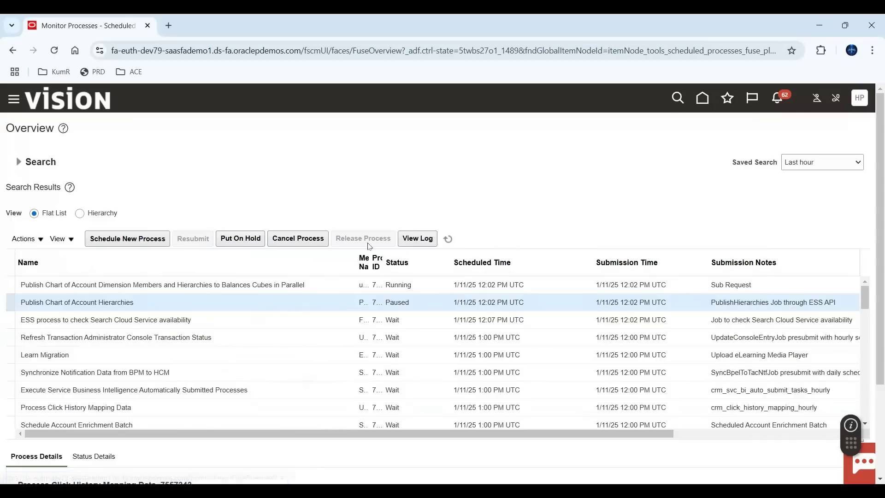
pyautogui.click(452, 241)
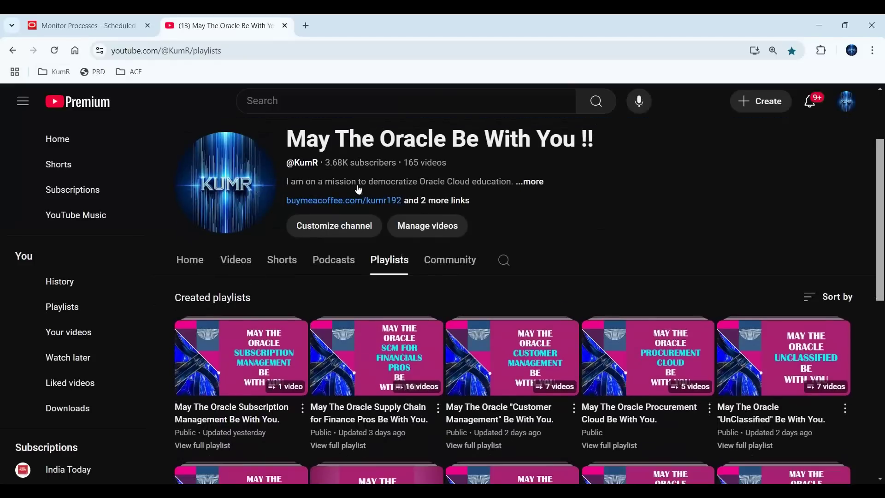
# - Scroll the channel's playlist grid and view the full Subscription Management playlist
pyautogui.scroll(-1, 359, 190)
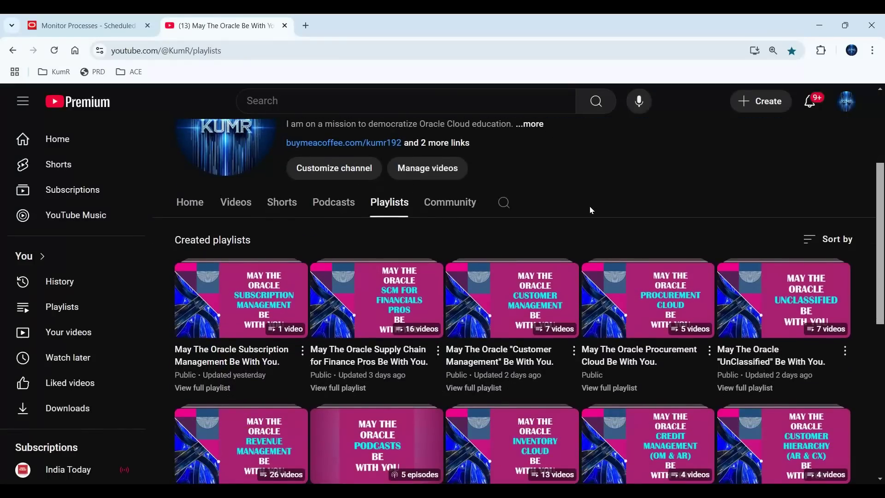
pyautogui.scroll(-2, 591, 210)
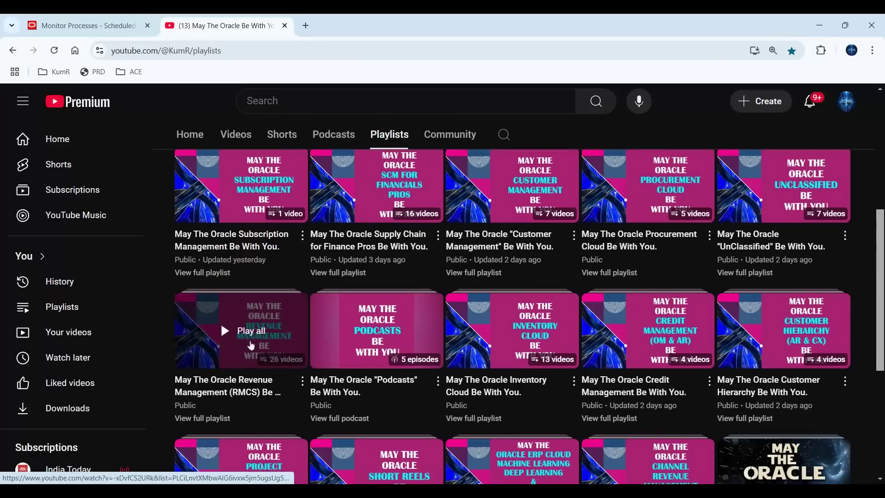
pyautogui.scroll(1, 232, 320)
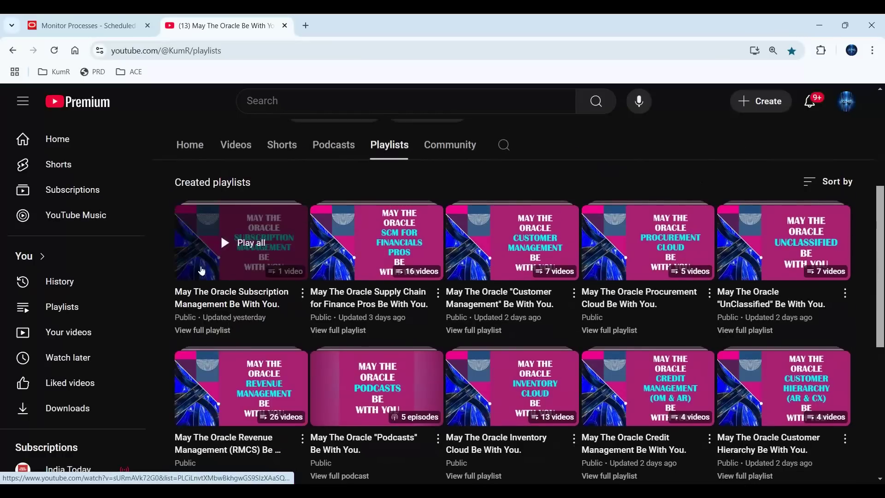
pyautogui.click(194, 335)
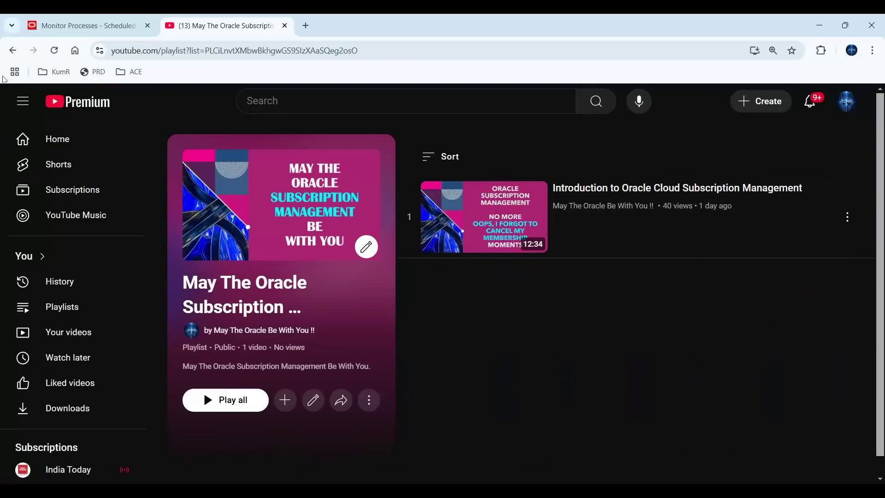
# - Go back to the channel's Playlists tab and scroll through every created playlist
pyautogui.click(13, 51)
pyautogui.scroll(-5, 438, 281)
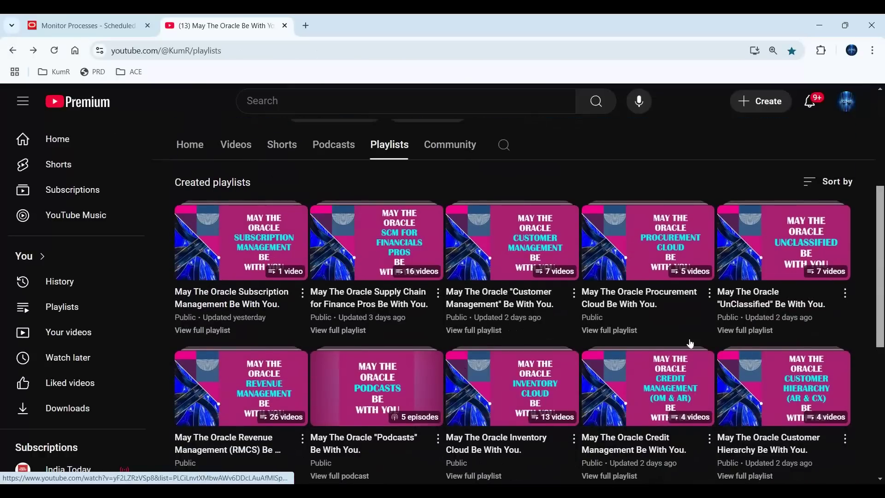
pyautogui.scroll(-4, 692, 318)
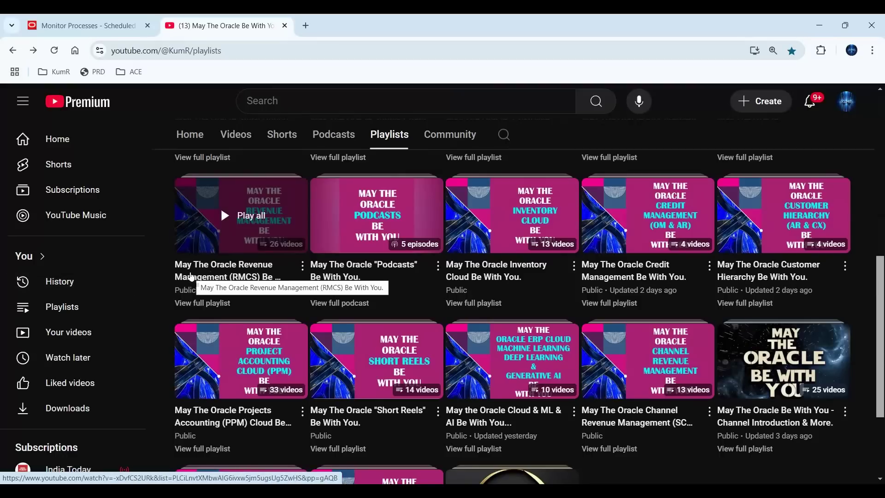
pyautogui.scroll(4, 191, 276)
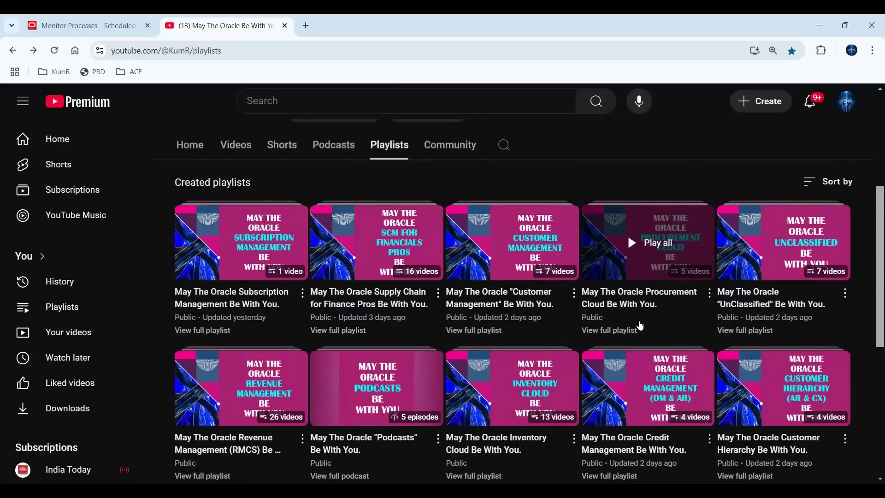
pyautogui.scroll(-1, 640, 326)
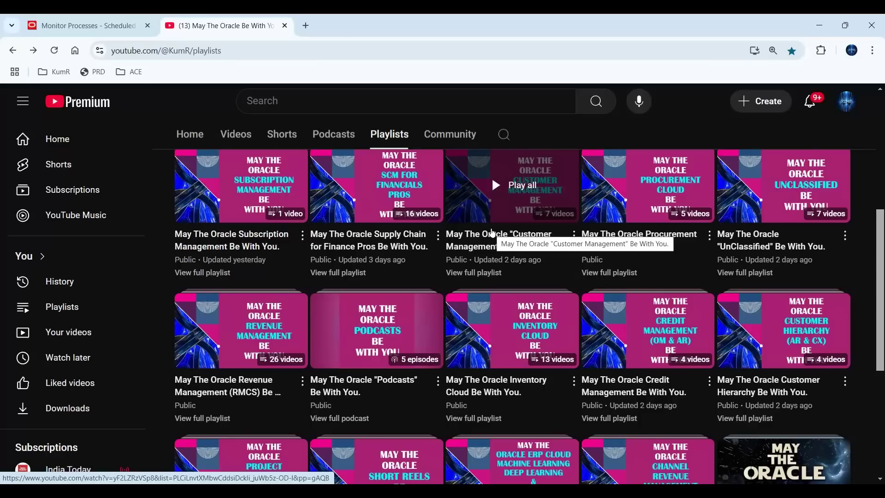
pyautogui.scroll(-3, 460, 227)
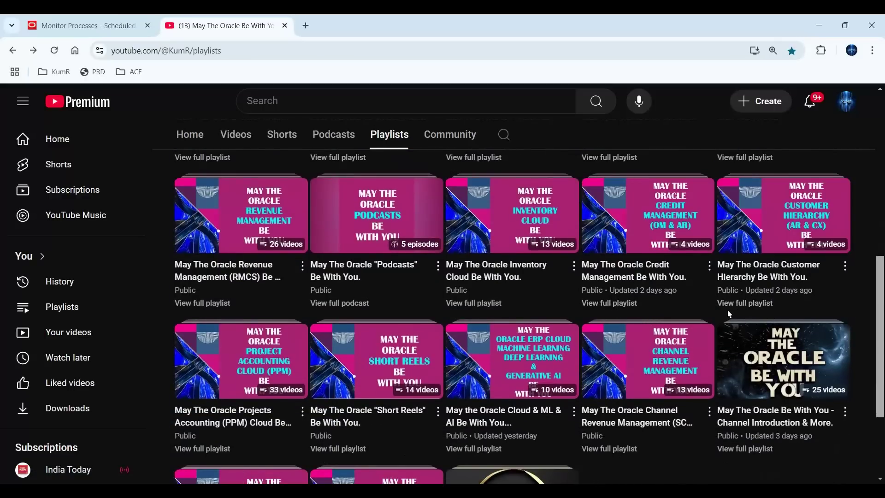
pyautogui.scroll(-1, 495, 368)
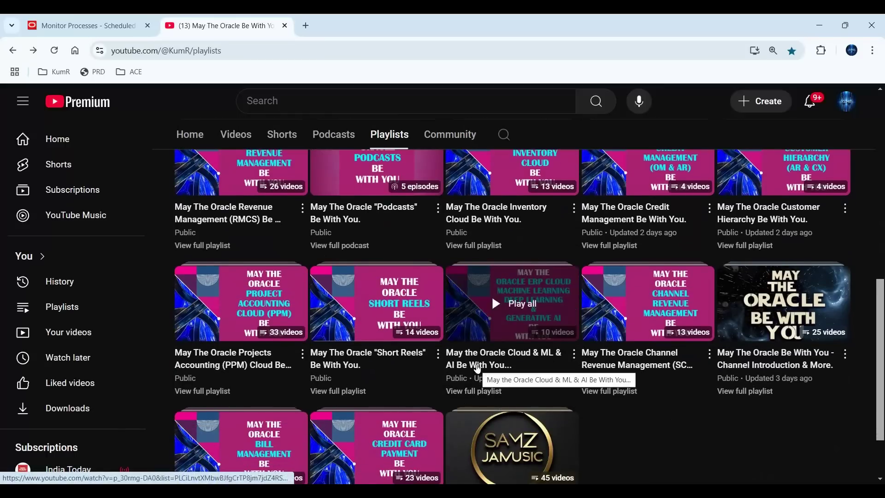
pyautogui.scroll(-2, 478, 369)
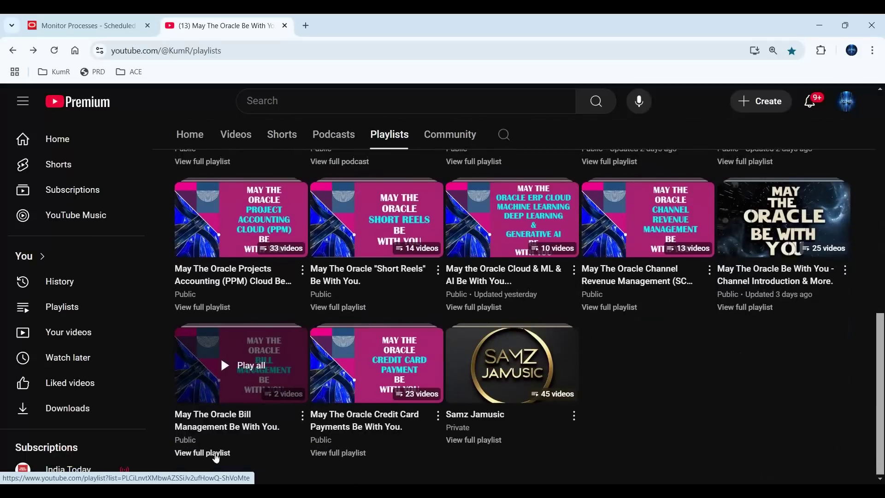
pyautogui.scroll(8, 216, 457)
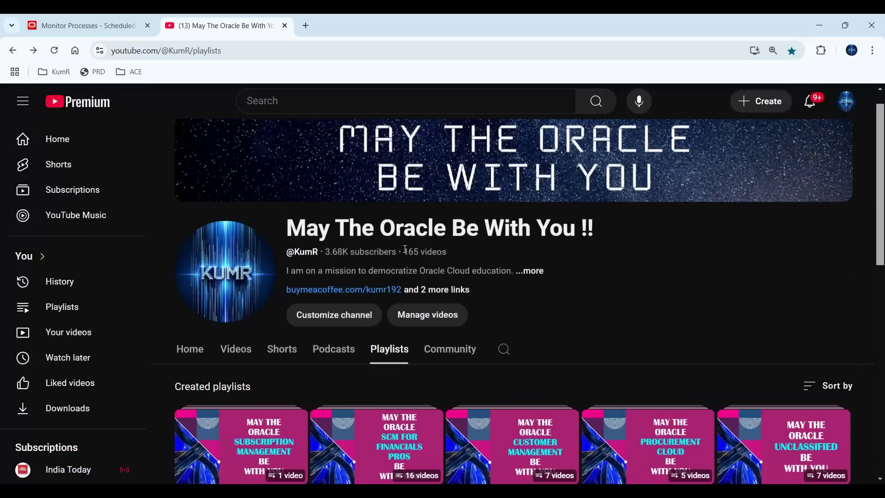
# - Browse the channel's Shorts, then refresh Oracle's Monitor Processes to see both publishes Succeeded
pyautogui.moveTo(405, 251); pyautogui.dragTo(452, 254)
pyautogui.click(287, 349)
pyautogui.scroll(-5, 544, 326)
pyautogui.scroll(5, 534, 330)
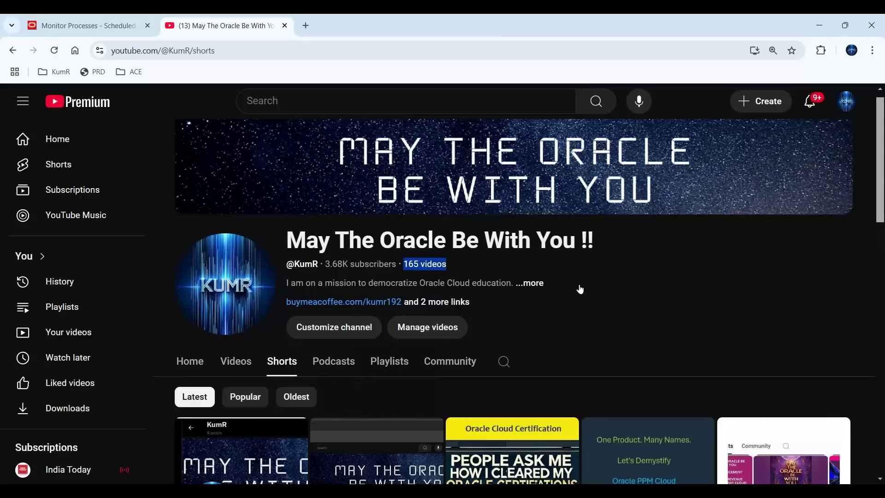
pyautogui.scroll(-2, 580, 290)
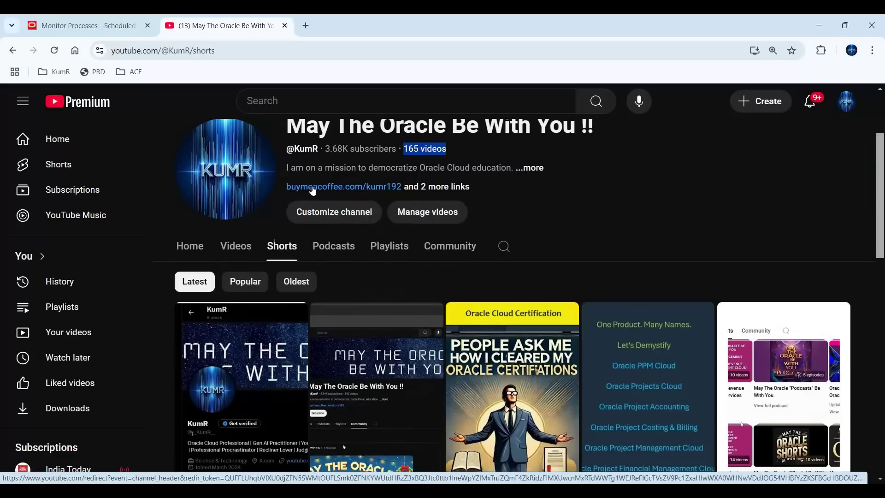
pyautogui.click(98, 24)
pyautogui.click(449, 239)
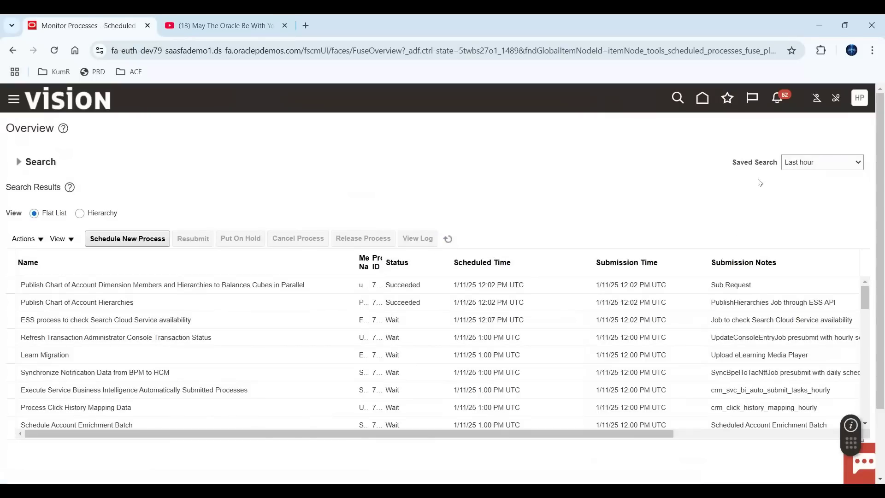
# - From Home, start Create Journal in the Journals work area
pyautogui.click(701, 100)
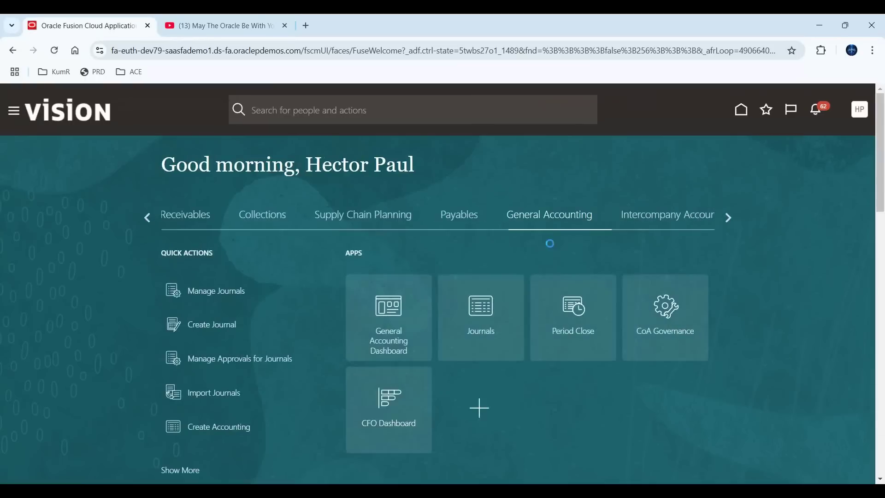
pyautogui.click(494, 303)
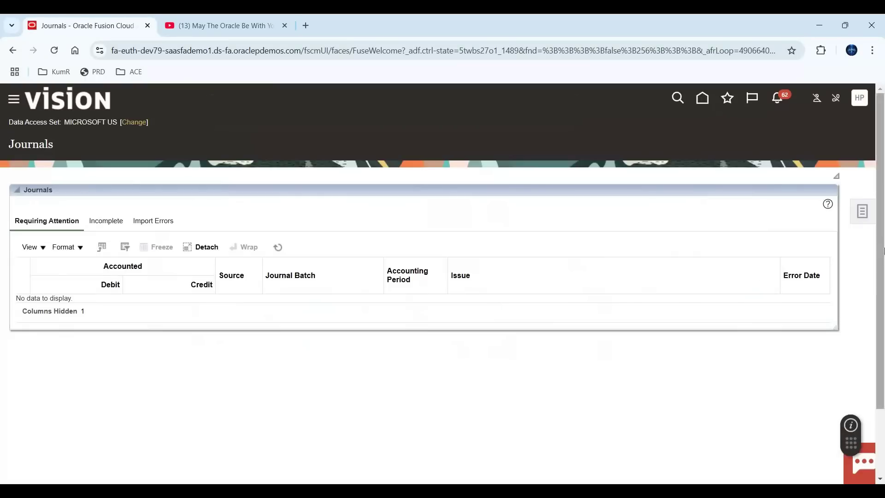
pyautogui.click(862, 212)
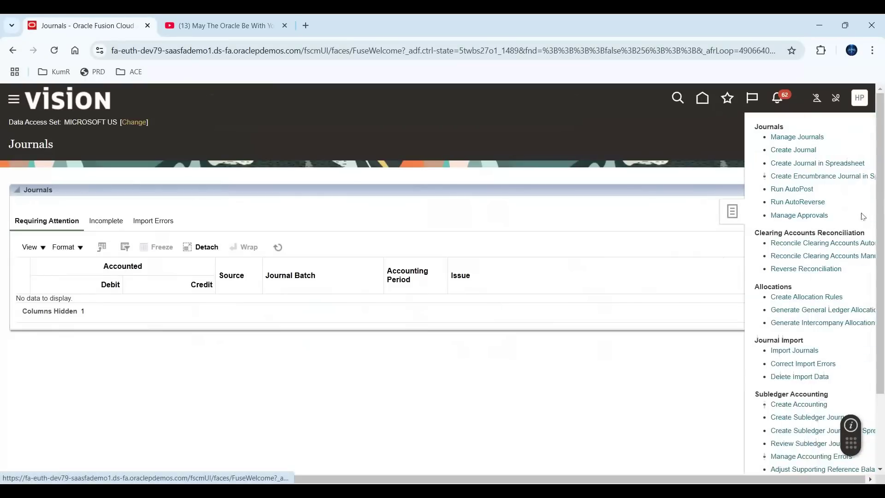
pyautogui.click(774, 154)
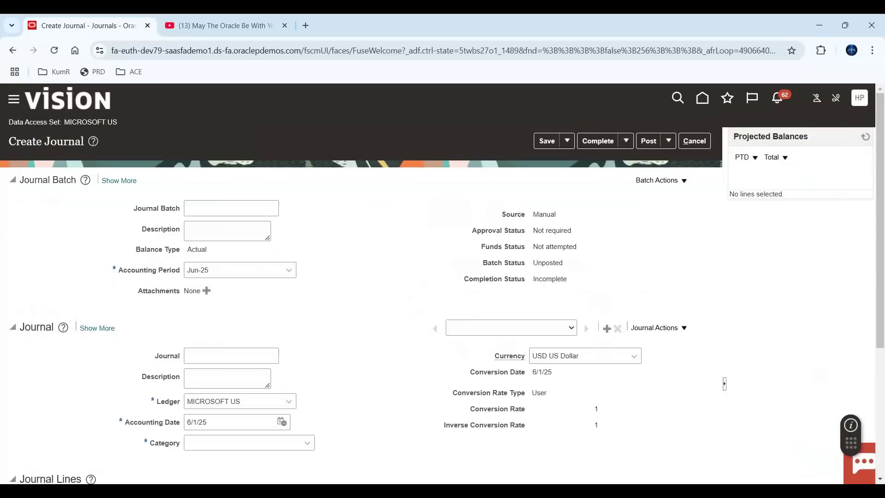
# - Enter XXG as batch name, batch description and journal name, with category Adjustment
pyautogui.click(212, 211)
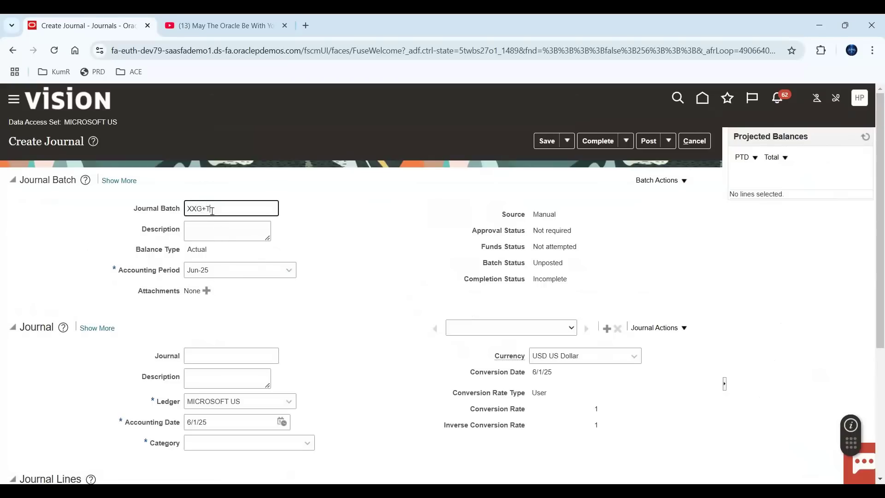
pyautogui.press('Tab')
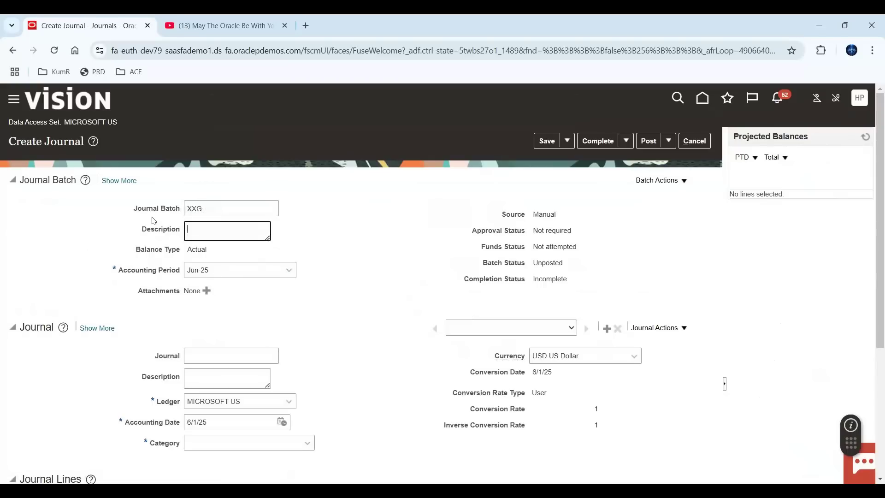
pyautogui.hotkey('shift', 'Tab')
pyautogui.hotkey('ctrl', 'c')
pyautogui.click(212, 229)
pyautogui.hotkey('ctrl', 'v')
pyautogui.click(207, 352)
pyautogui.hotkey('ctrl', 'v')
pyautogui.click(197, 383)
pyautogui.click(198, 442)
pyautogui.click(217, 392)
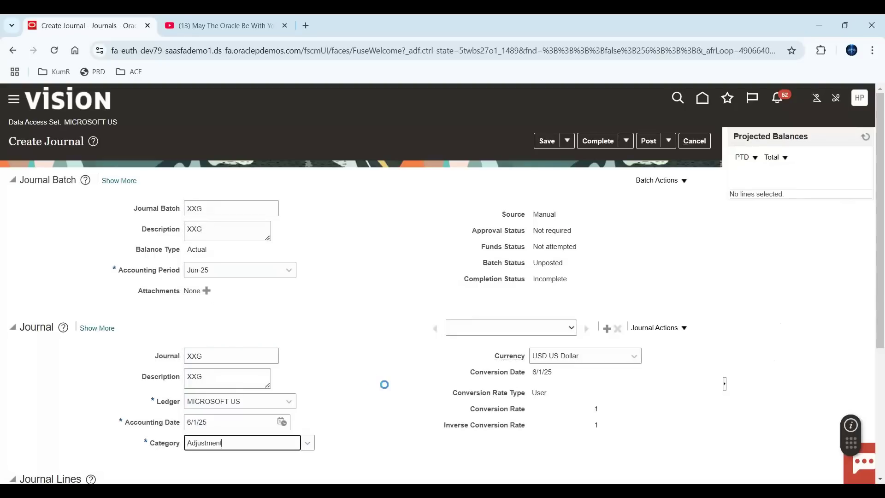
pyautogui.scroll(-3, 373, 369)
pyautogui.scroll(-2, 377, 360)
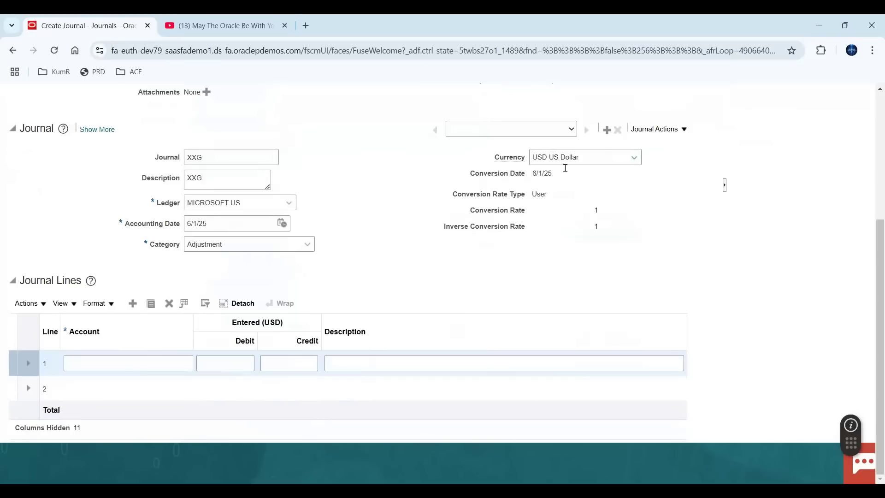
# - Set the journal currency to STAT Statistical and widen the lines' Account column
pyautogui.click(635, 160)
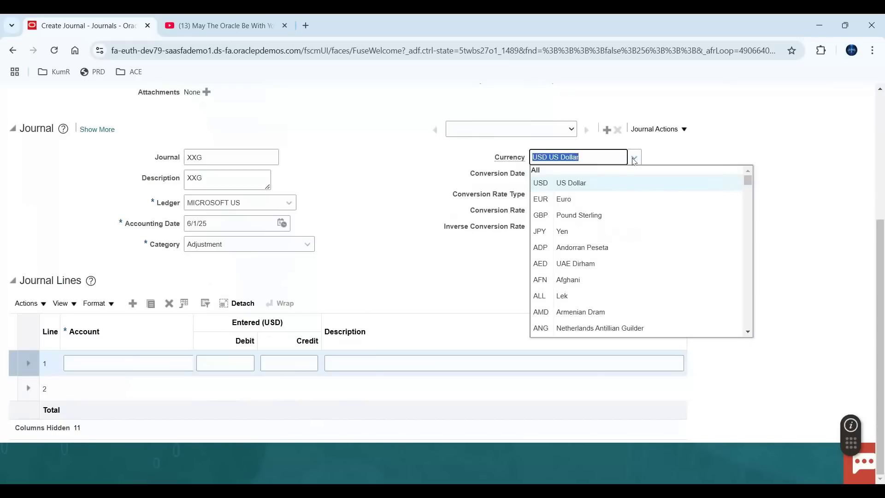
pyautogui.write('STAT')
pyautogui.click(595, 173)
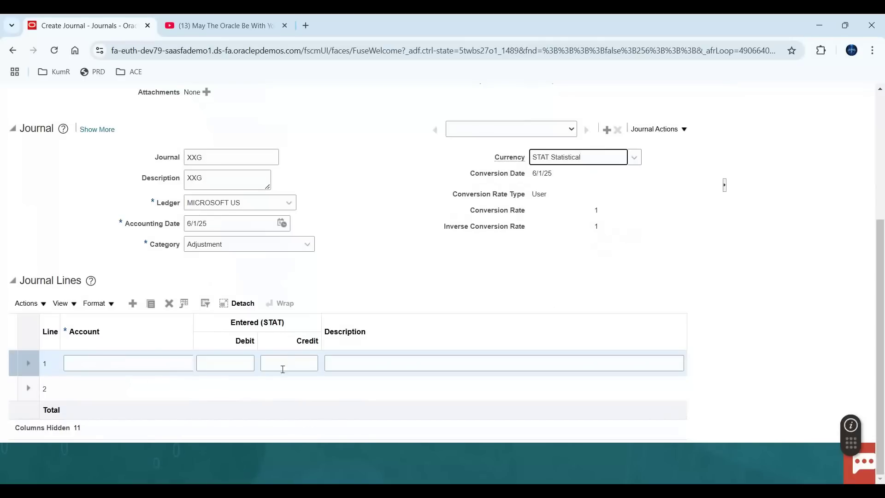
pyautogui.moveTo(193, 321); pyautogui.dragTo(226, 322)
pyautogui.click(203, 363)
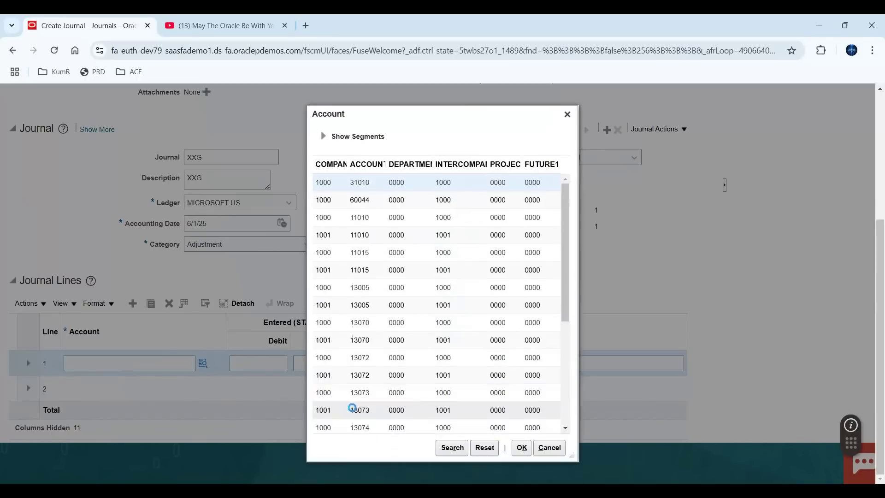
pyautogui.click(521, 448)
pyautogui.scroll(-5, 355, 423)
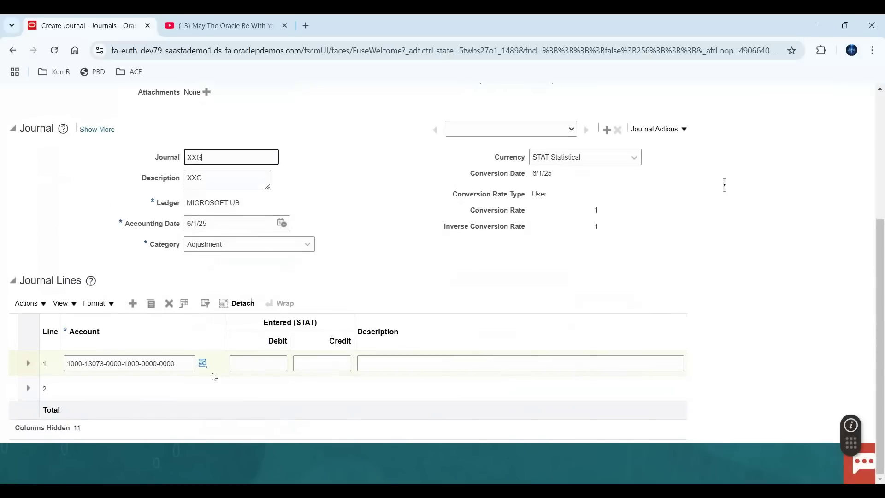
pyautogui.click(204, 364)
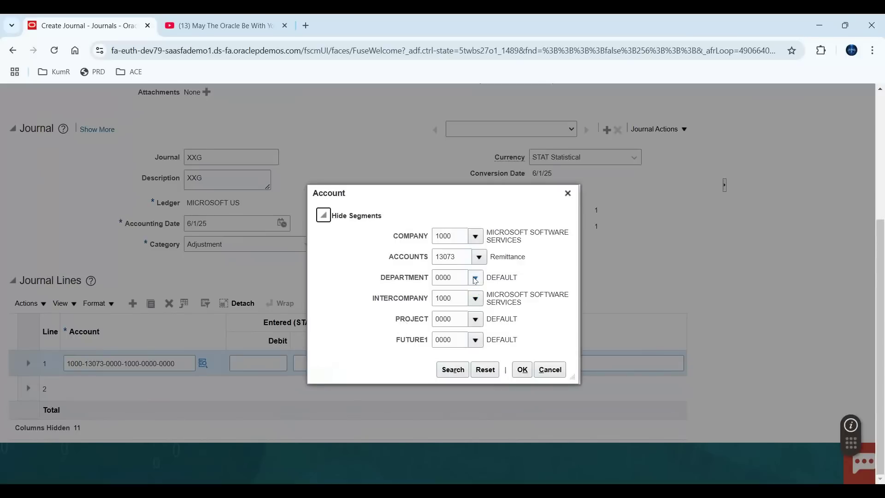
pyautogui.click(479, 257)
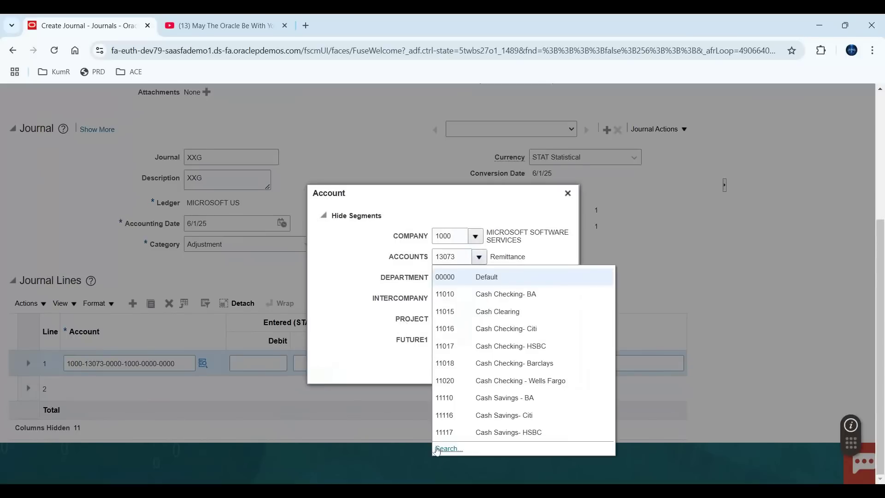
pyautogui.click(438, 452)
pyautogui.moveTo(434, 261); pyautogui.dragTo(311, 266)
pyautogui.write('7')
pyautogui.press('Return')
pyautogui.click(362, 353)
pyautogui.click(499, 377)
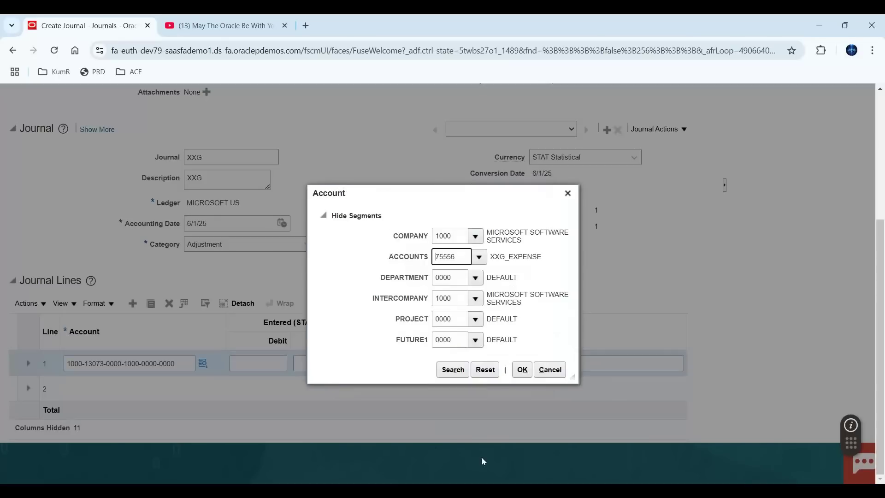
pyautogui.click(523, 369)
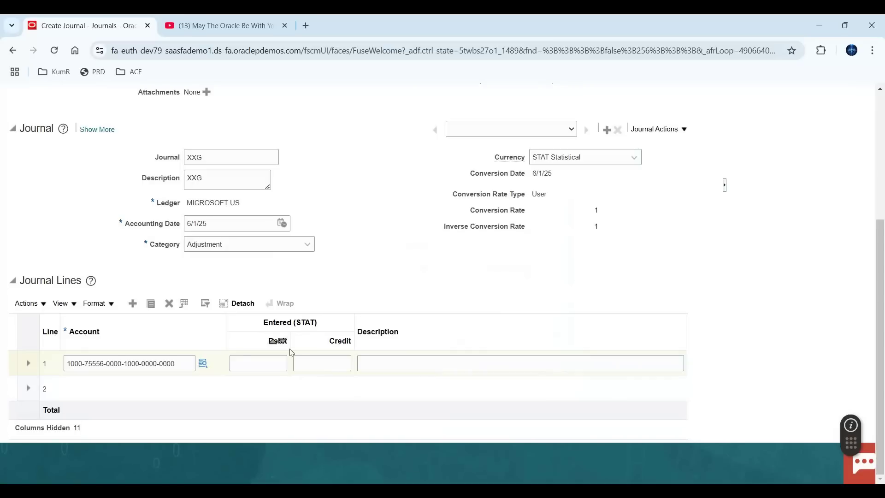
# - Enter a 1000 debit with description TEST on line 1
pyautogui.click(278, 363)
pyautogui.write('1000')
pyautogui.press('Tab')
pyautogui.press('Tab')
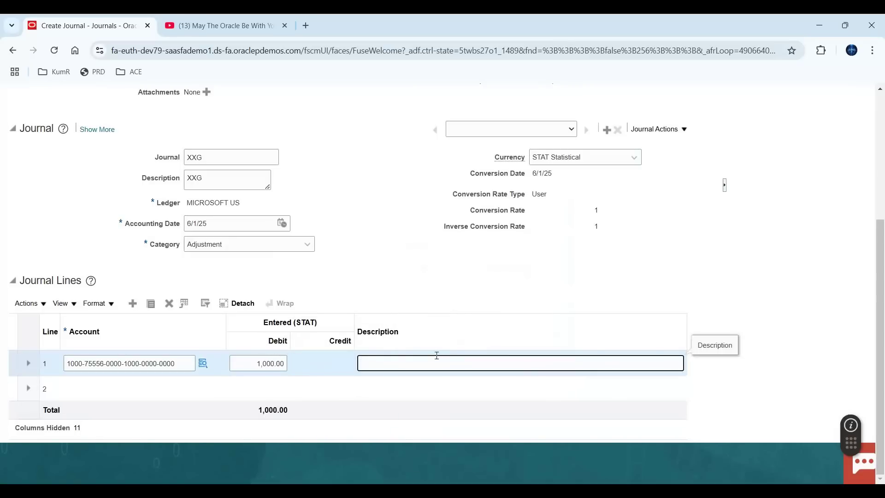
pyautogui.write('TEST')
pyautogui.press('Tab')
# - Delete a journal line and confirm the deletion
pyautogui.scroll(3, 713, 148)
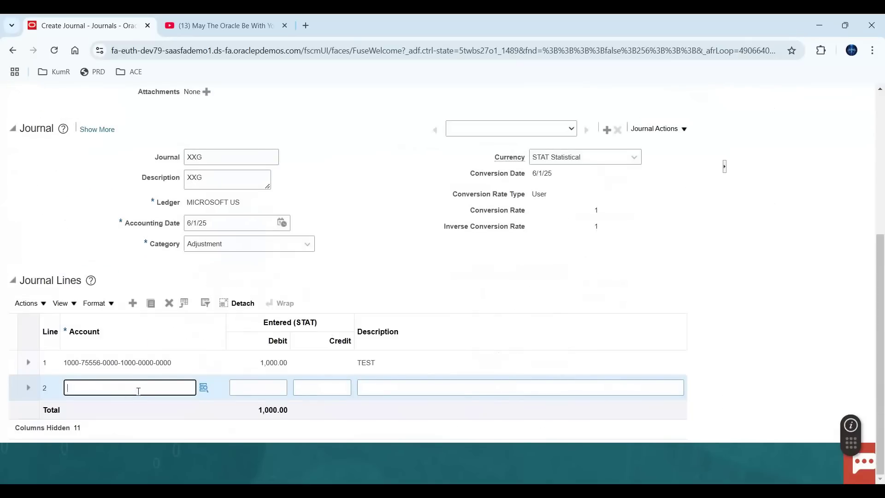
pyautogui.click(170, 303)
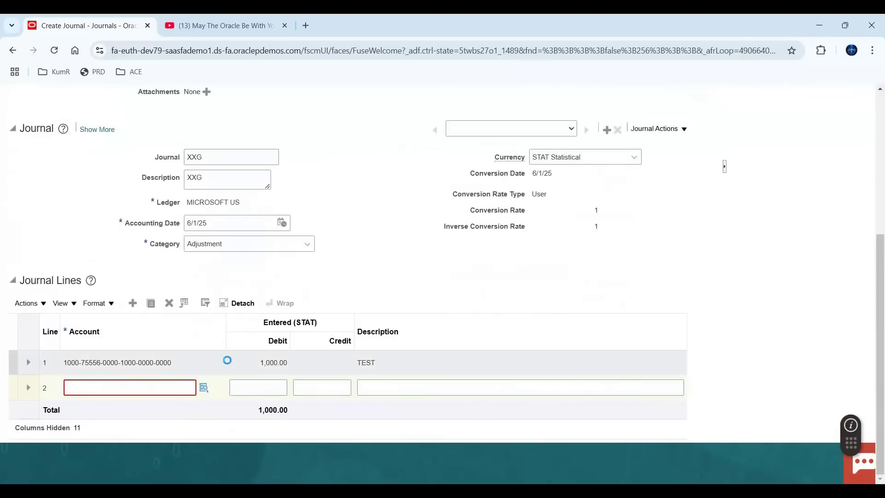
pyautogui.click(511, 300)
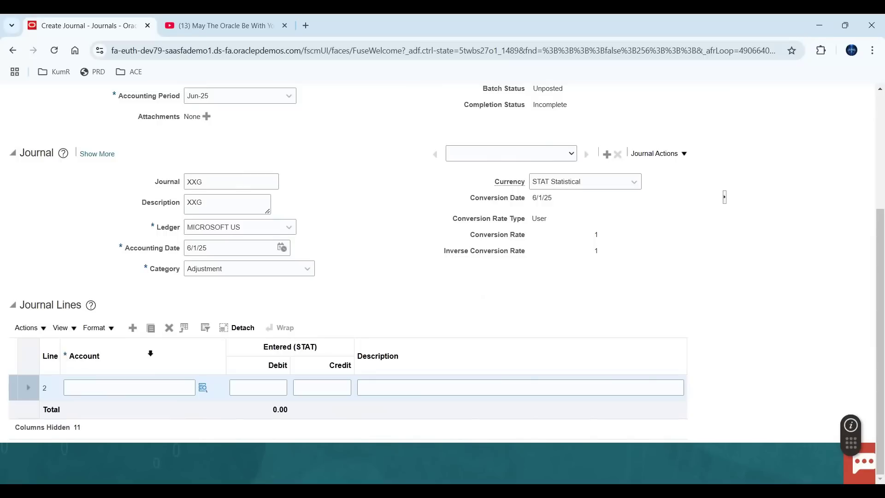
# - Delete the leftover empty line and pick an account combination for the new line 1
pyautogui.press('Delete')
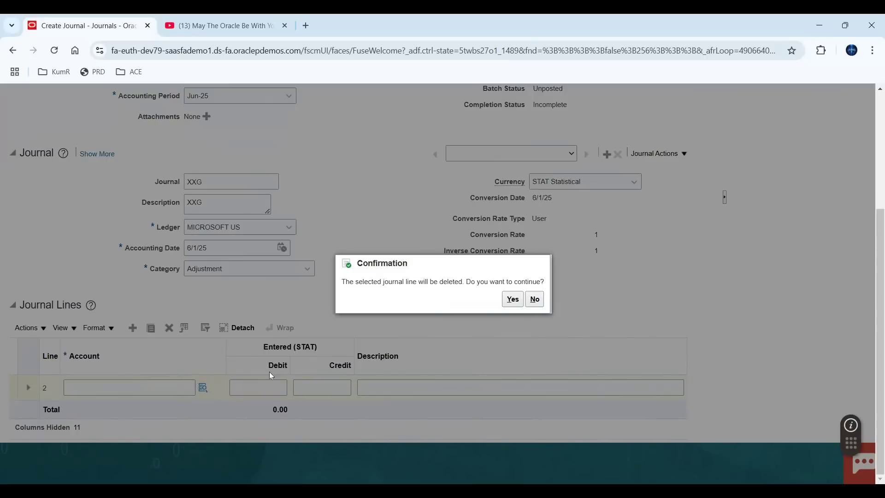
pyautogui.click(512, 300)
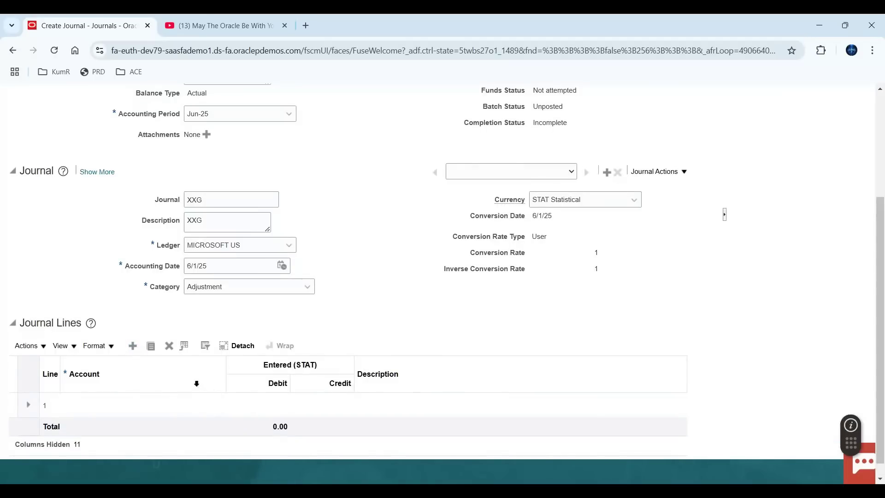
pyautogui.click(135, 406)
pyautogui.click(202, 407)
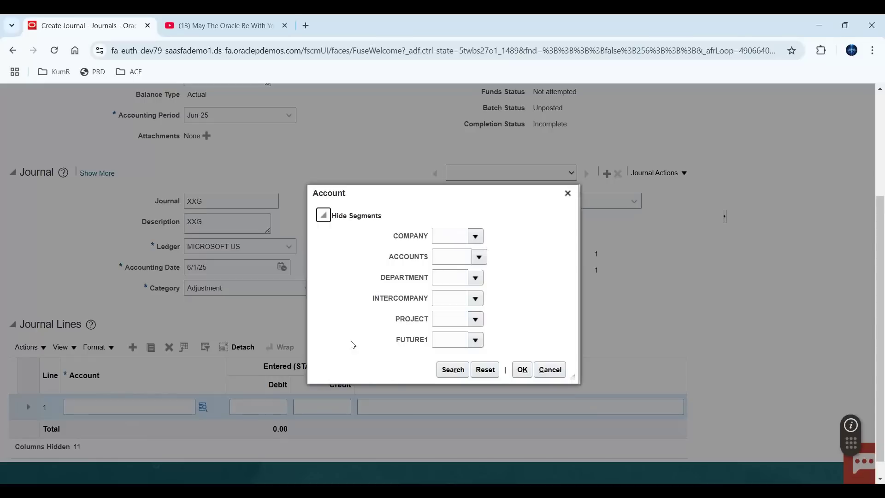
pyautogui.click(449, 369)
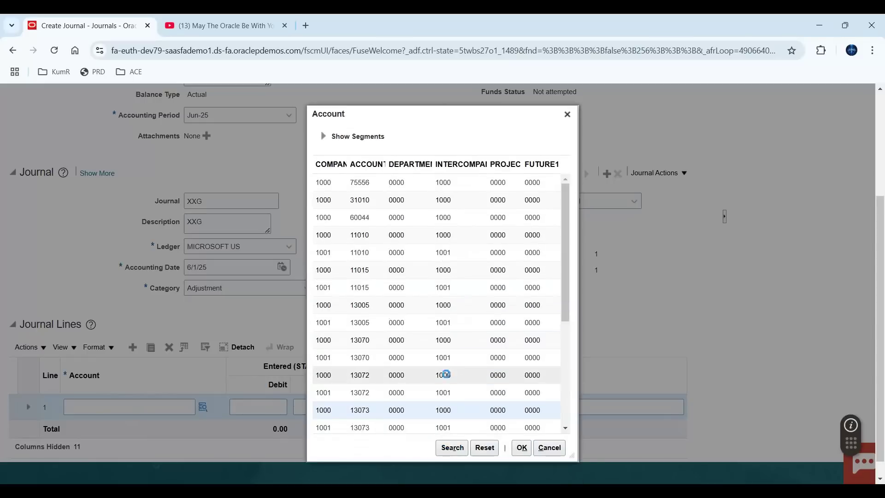
pyautogui.click(521, 447)
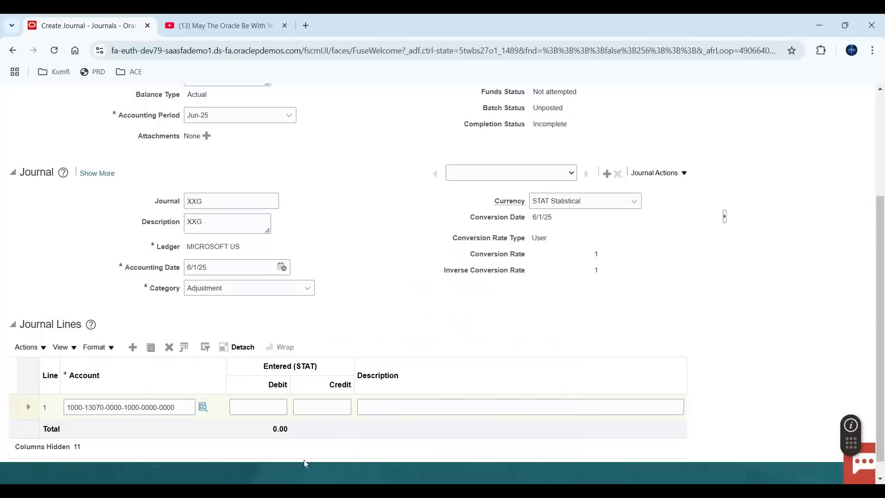
pyautogui.click(204, 411)
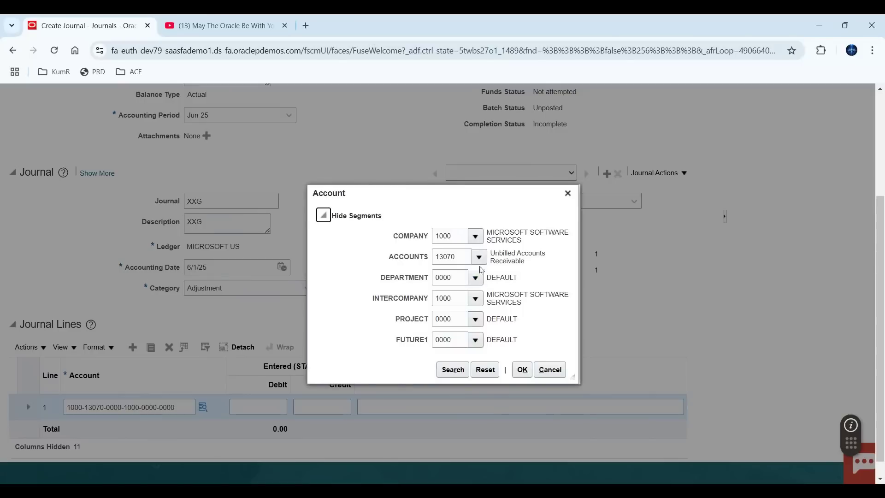
pyautogui.click(480, 257)
pyautogui.click(468, 277)
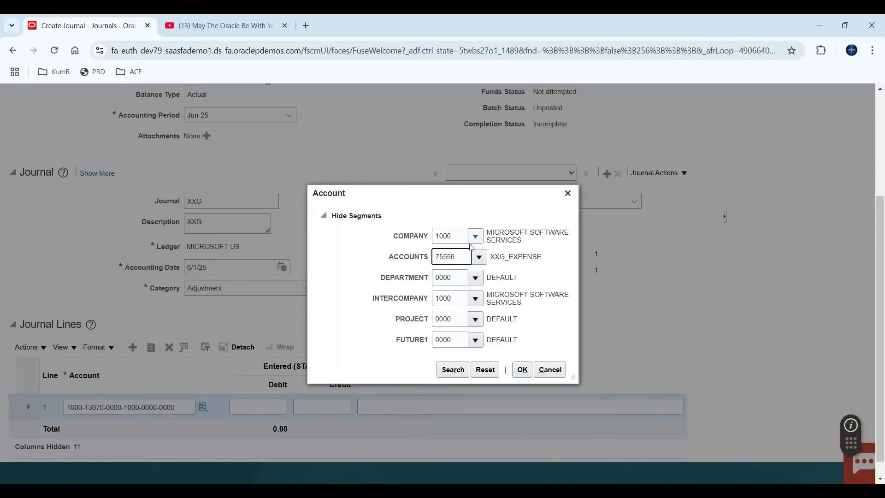
pyautogui.click(522, 369)
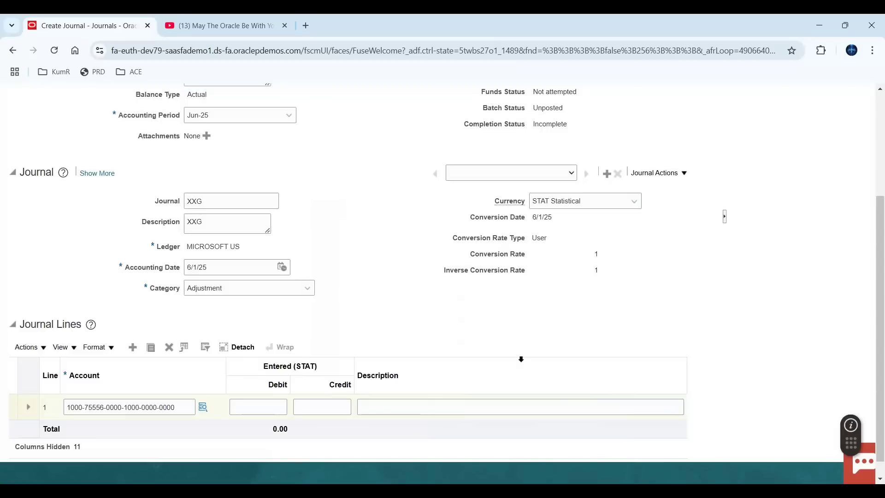
pyautogui.click(258, 408)
pyautogui.write('1000')
pyautogui.press('Tab')
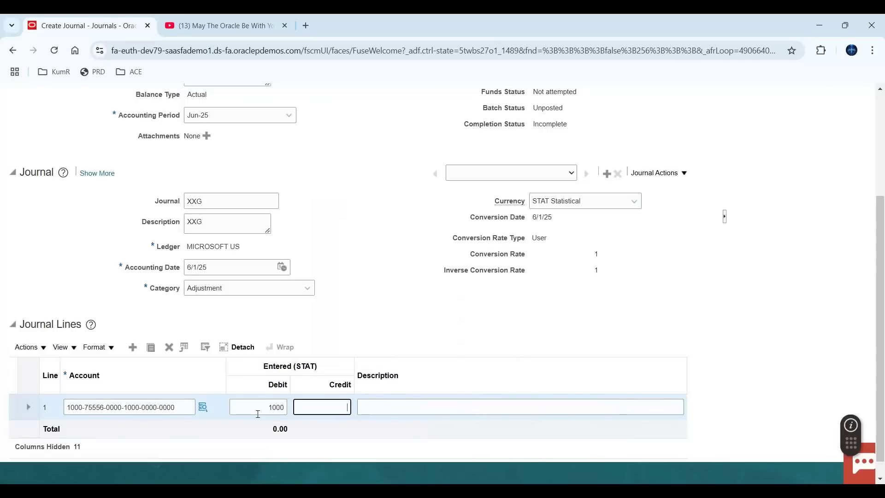
pyautogui.press('Tab')
pyautogui.scroll(3, 341, 295)
# - Save the XXG journal, mark it complete, post it, and acknowledge the posting confirmation
pyautogui.click(546, 141)
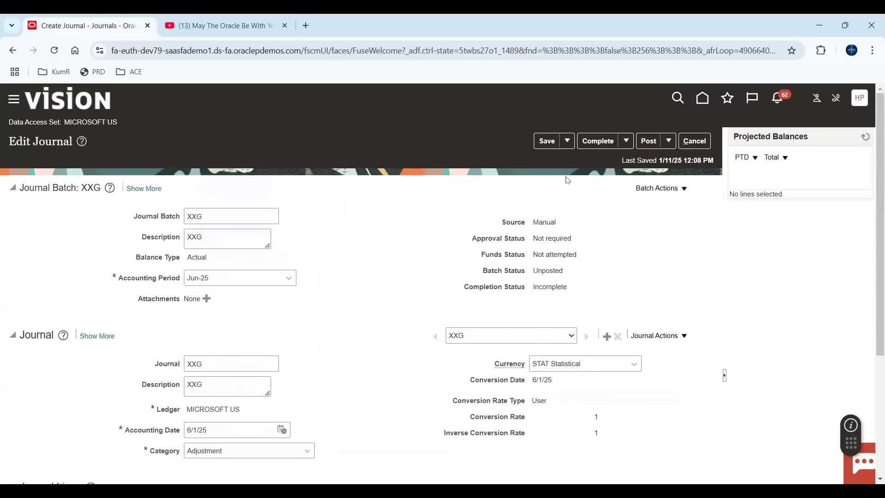
pyautogui.click(599, 140)
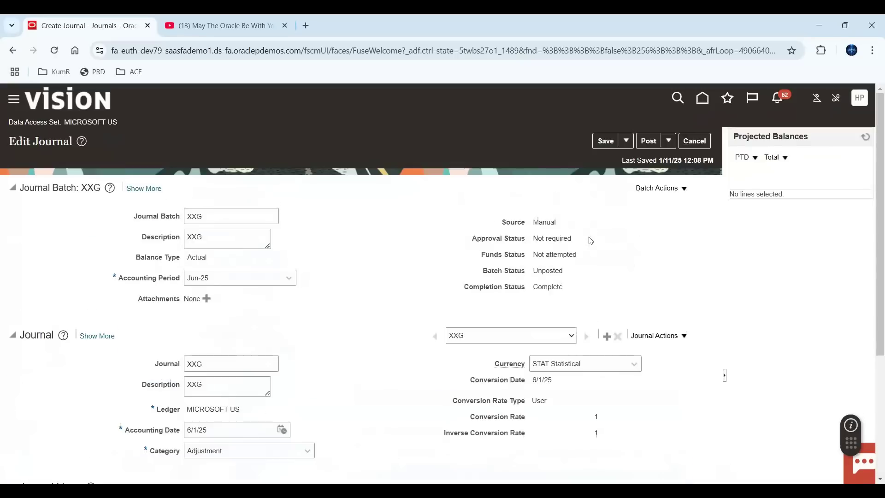
pyautogui.click(649, 141)
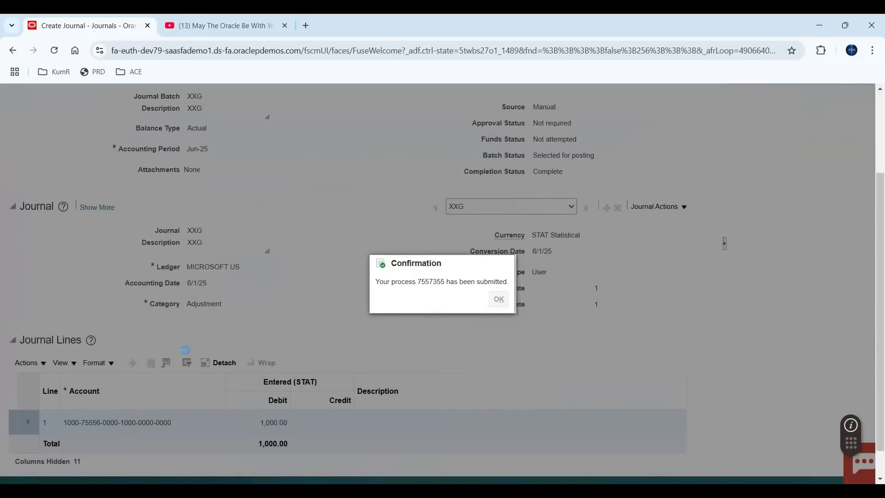
pyautogui.press('Return')
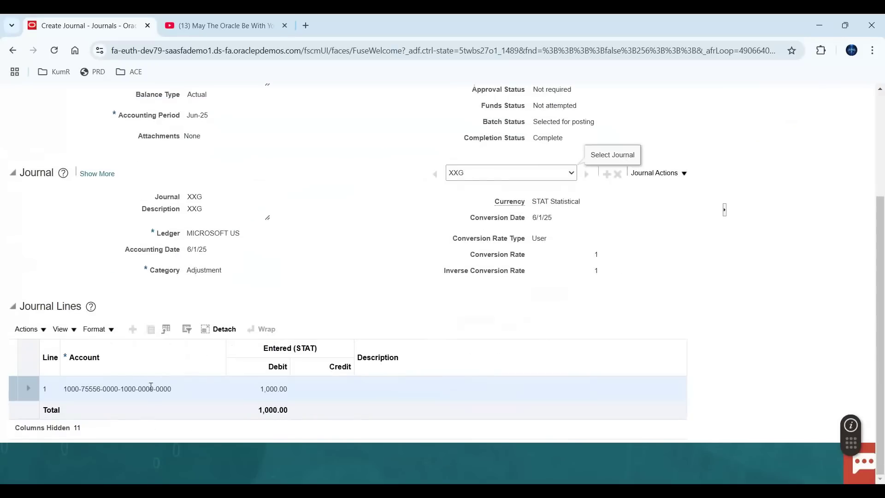
pyautogui.scroll(1, 167, 364)
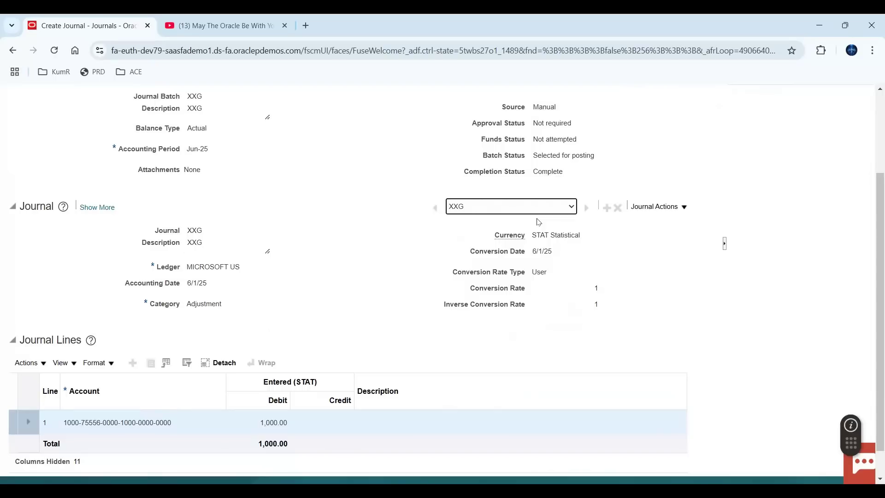
# - Switch to the YouTube channel and show its Playlists tab
pyautogui.click(246, 26)
pyautogui.scroll(-2, 341, 392)
pyautogui.scroll(5, 341, 392)
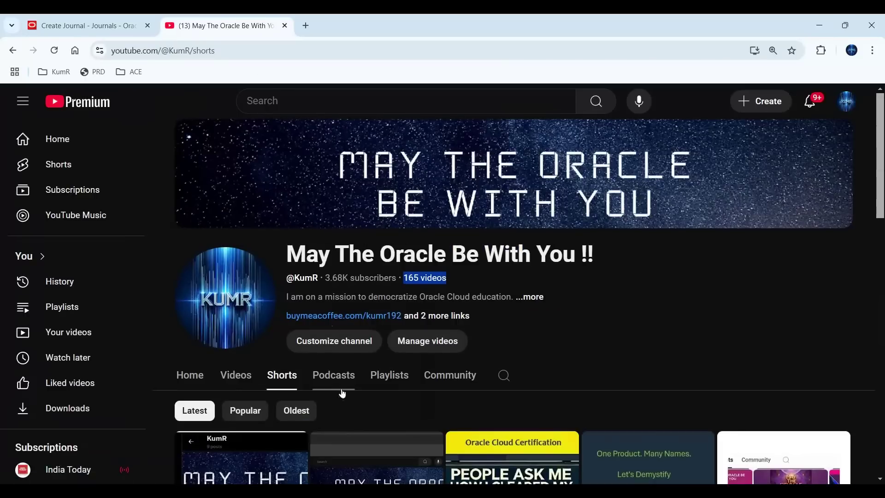
pyautogui.click(394, 379)
pyautogui.scroll(-7, 623, 347)
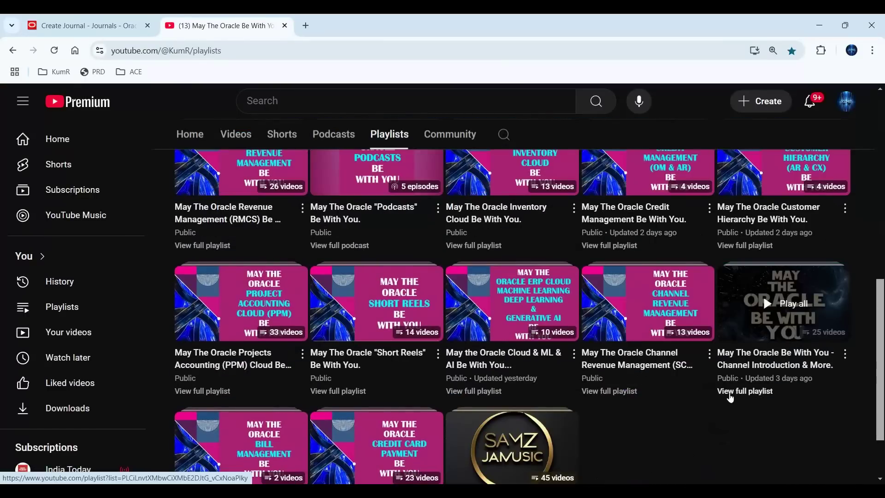
# - Browse the full 25-video Channel Introduction playlist, then go back to the playlists list
pyautogui.click(731, 396)
pyautogui.scroll(-10, 732, 397)
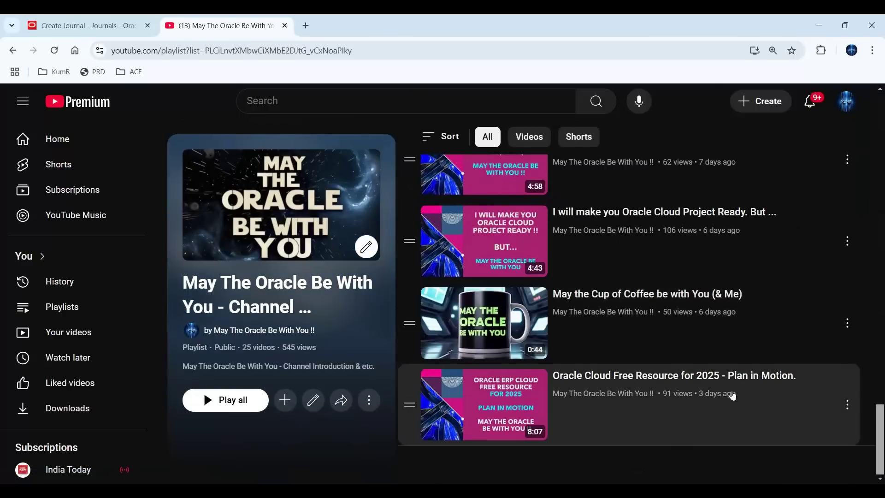
pyautogui.scroll(3, 733, 396)
pyautogui.scroll(-3, 730, 393)
pyautogui.scroll(3, 473, 388)
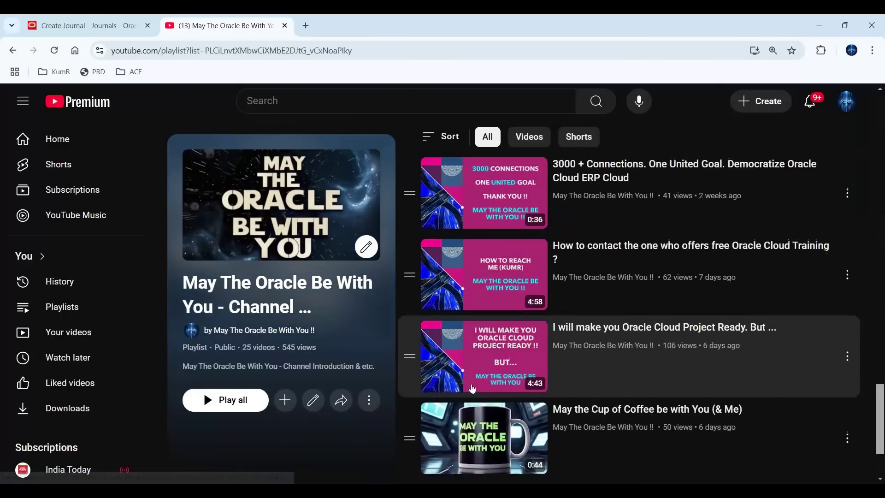
pyautogui.scroll(3, 706, 385)
pyautogui.scroll(-3, 708, 384)
pyautogui.scroll(5, 709, 384)
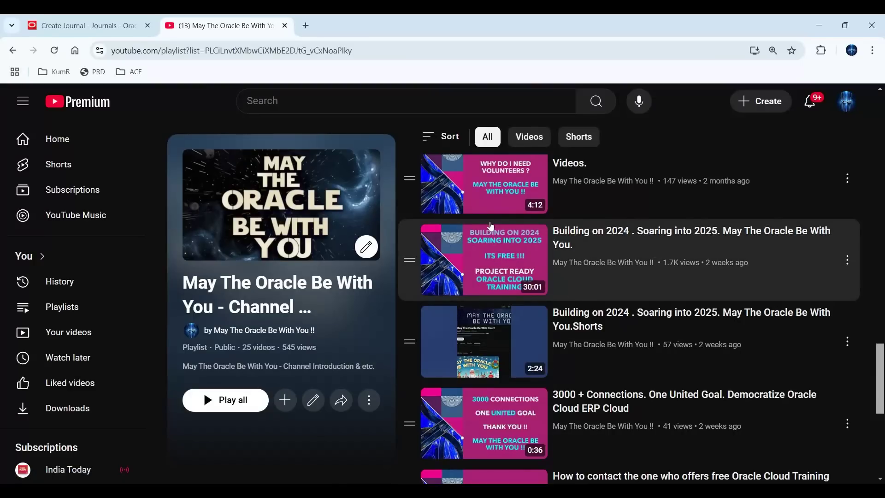
pyautogui.scroll(-7, 491, 226)
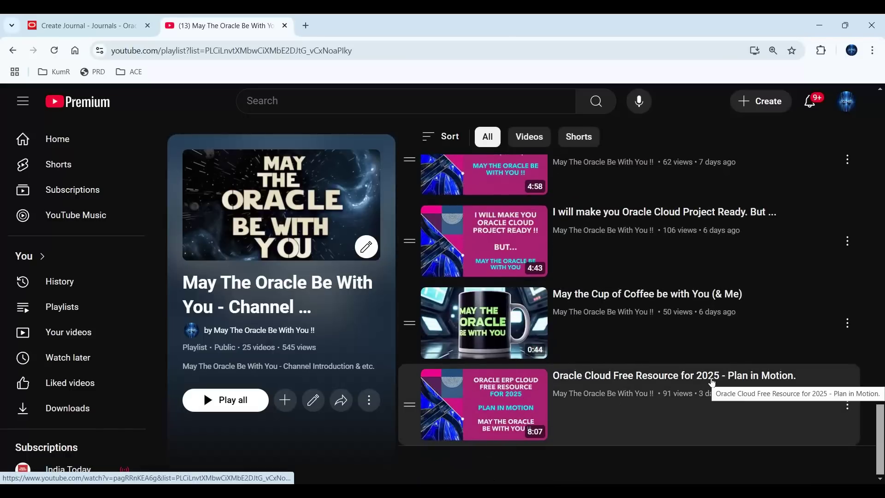
pyautogui.scroll(7, 645, 383)
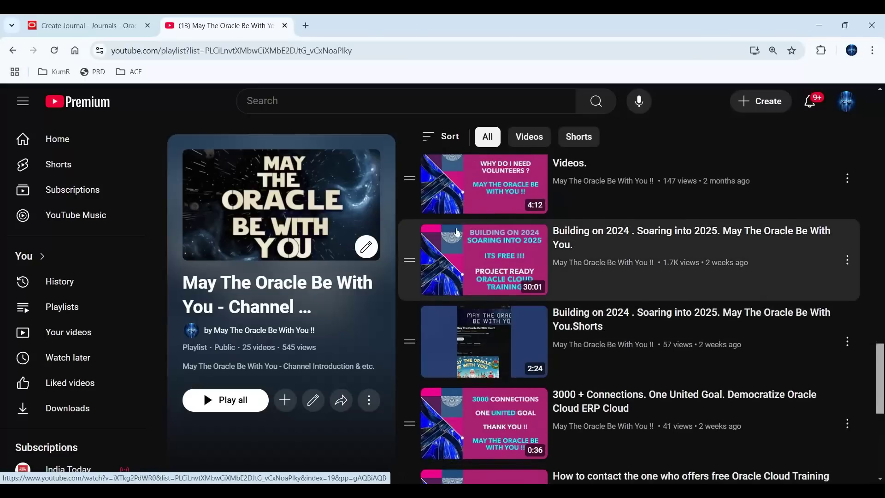
pyautogui.scroll(-6, 514, 240)
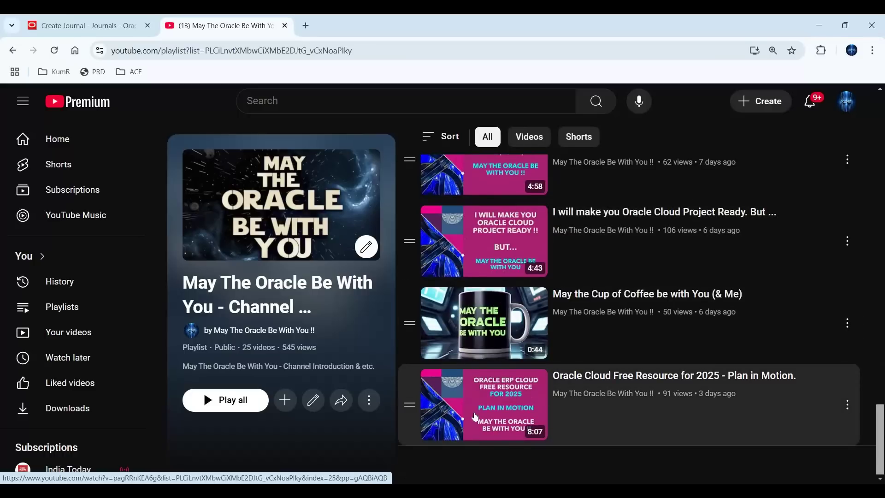
pyautogui.scroll(20, 475, 418)
pyautogui.scroll(2, 475, 417)
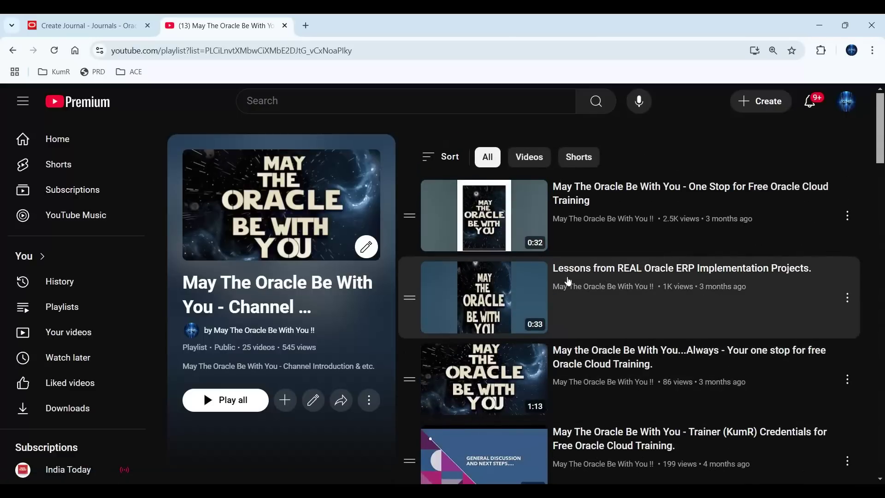
pyautogui.scroll(-2, 568, 282)
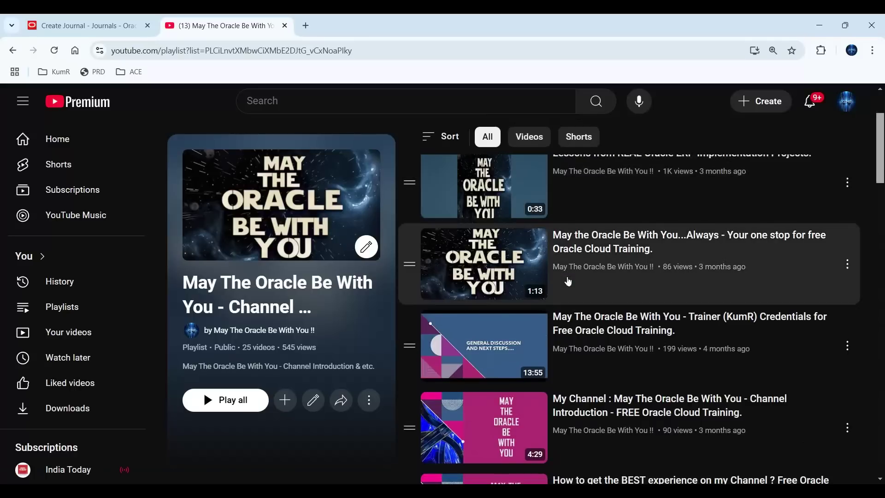
pyautogui.scroll(2, 565, 281)
pyautogui.click(13, 49)
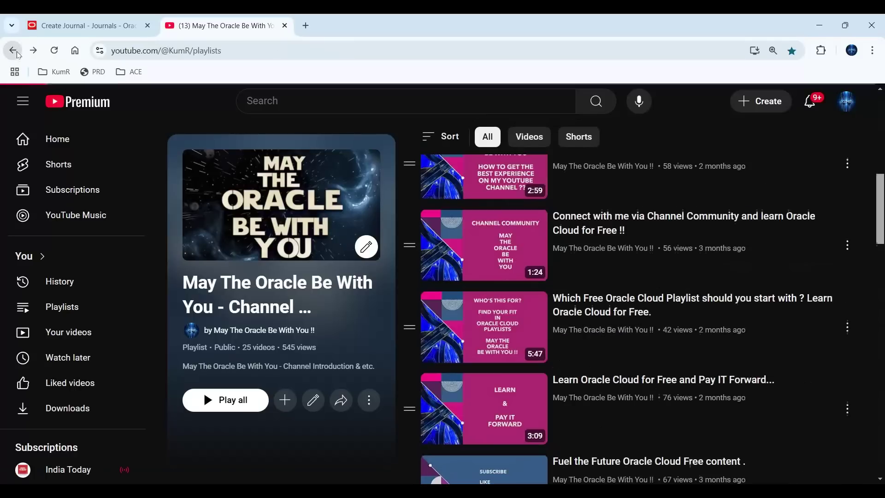
pyautogui.scroll(-5, 602, 262)
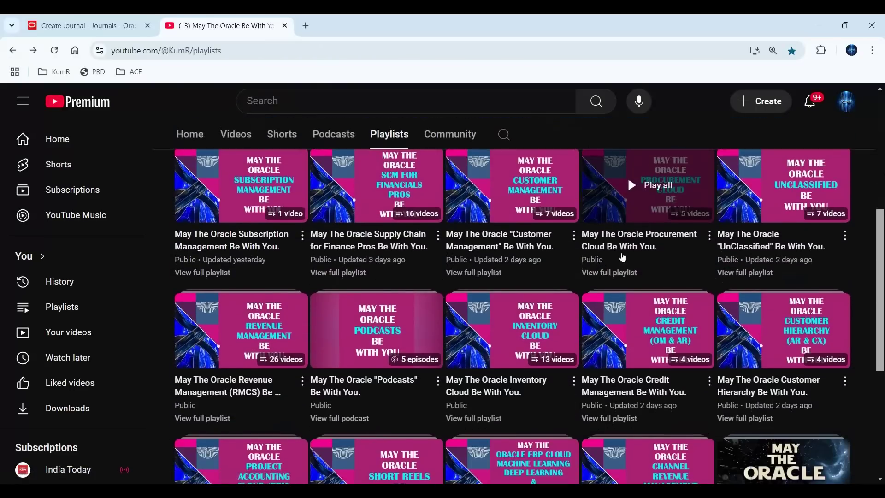
# - View the full 7-video UnClassified playlist and select the word 'UnClassified' in its title
pyautogui.click(730, 279)
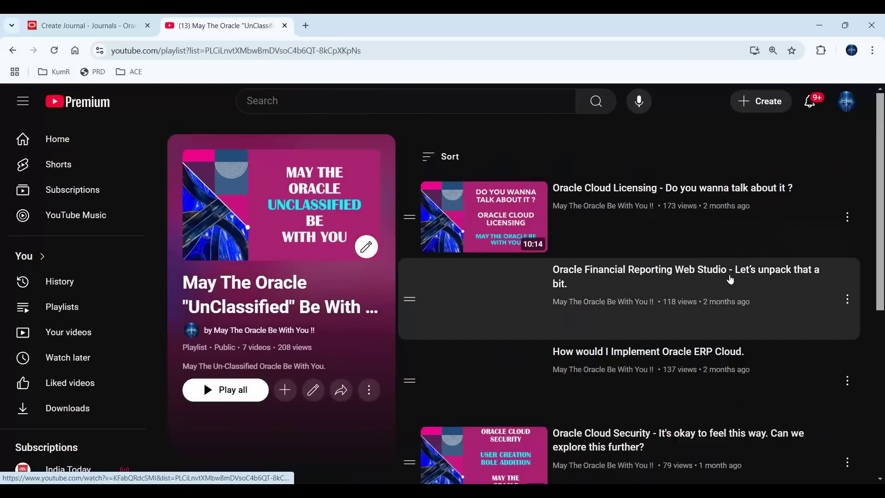
pyautogui.scroll(-5, 583, 293)
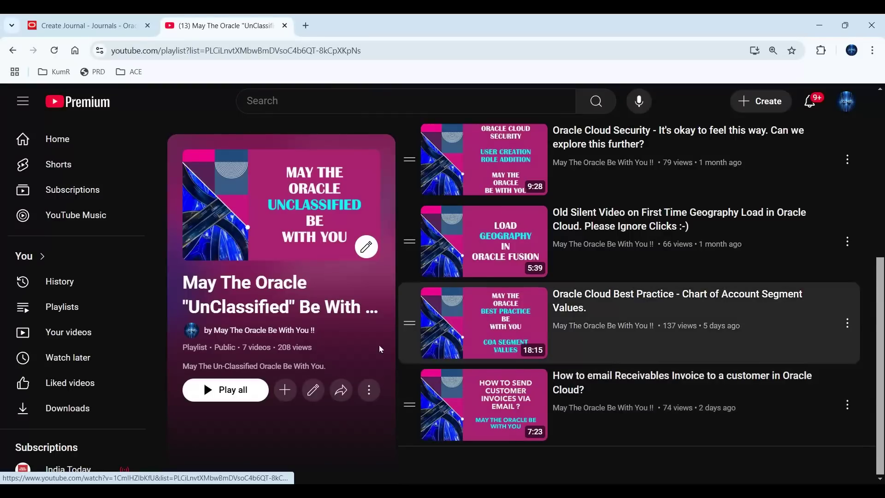
pyautogui.doubleClick(239, 307)
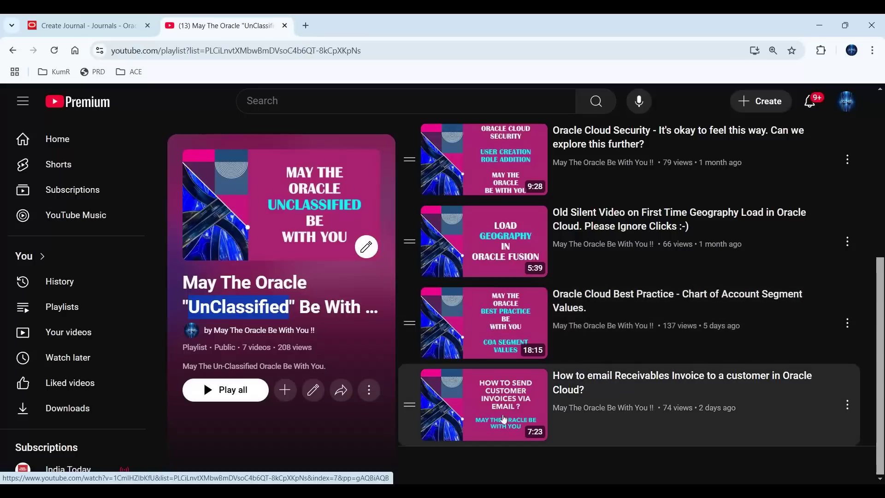
pyautogui.scroll(1, 472, 245)
pyautogui.scroll(1, 472, 245)
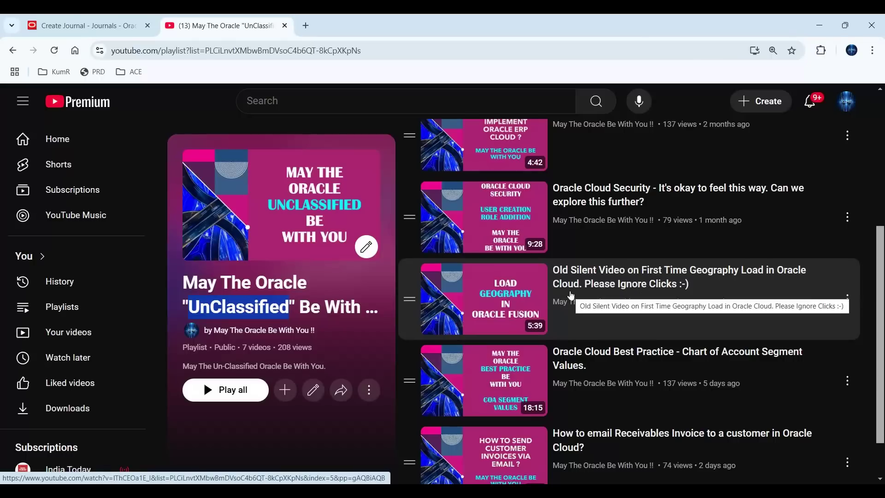
pyautogui.scroll(1, 509, 313)
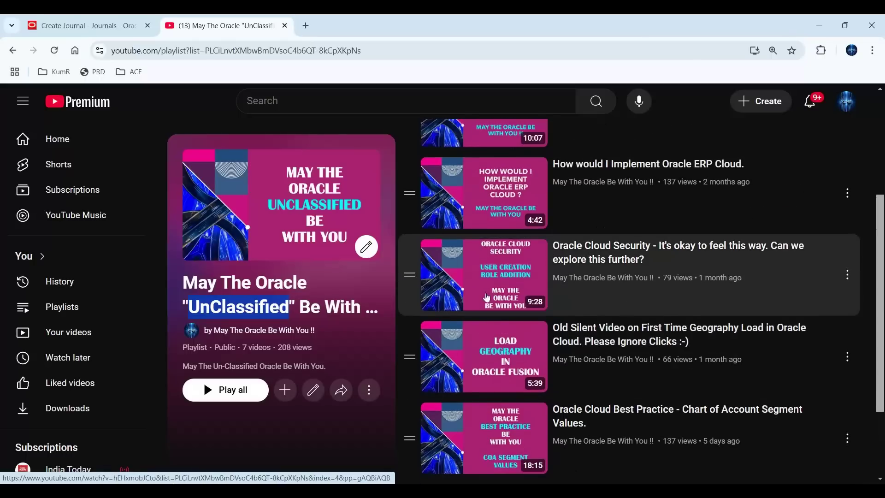
pyautogui.scroll(1, 508, 304)
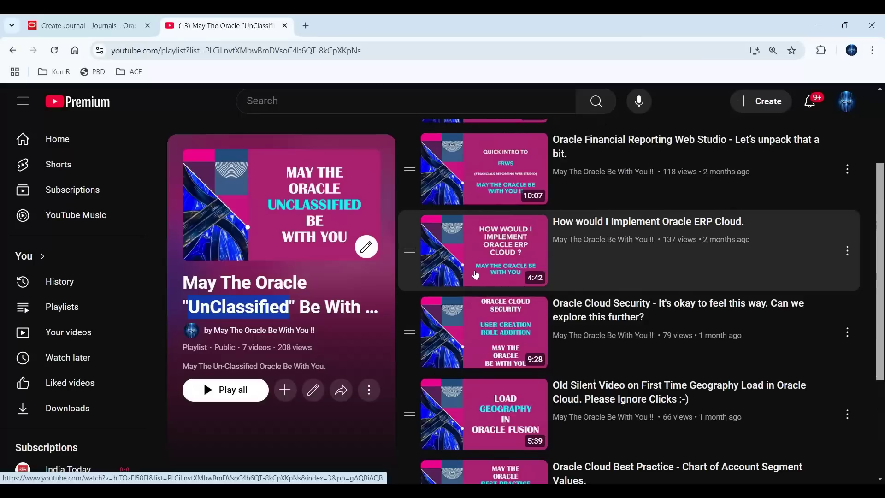
pyautogui.scroll(2, 475, 277)
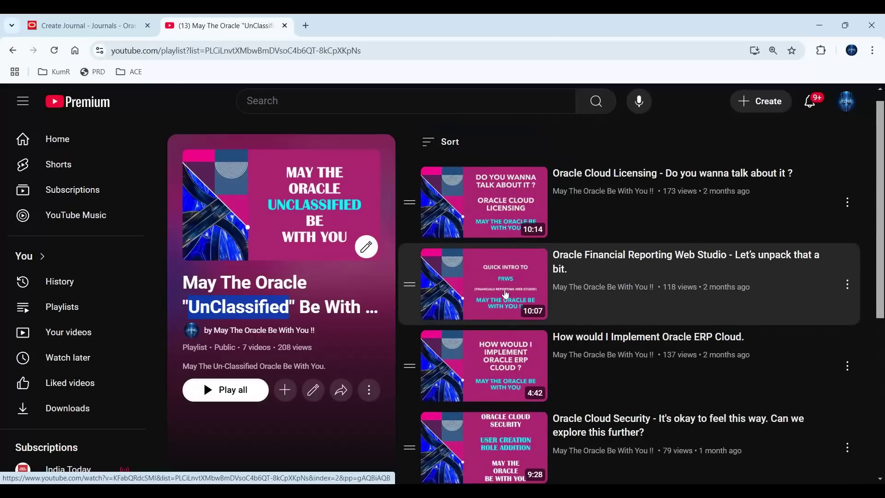
pyautogui.scroll(1, 506, 294)
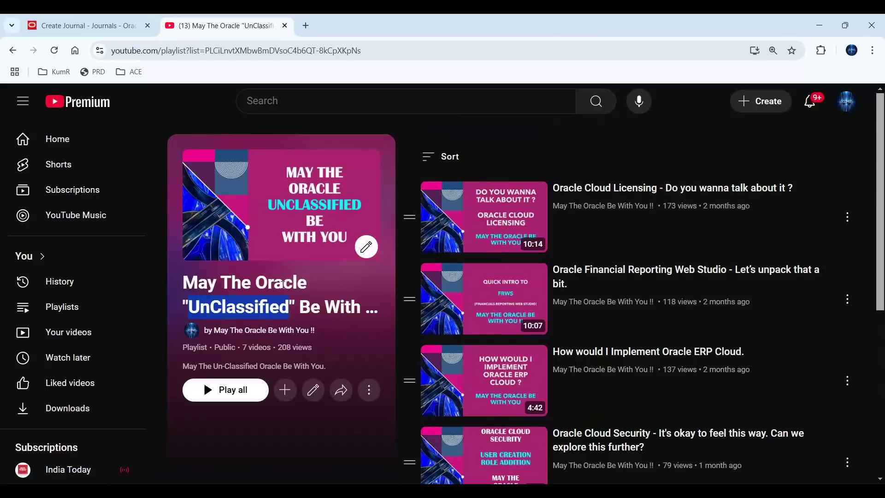
pyautogui.scroll(-6, 480, 258)
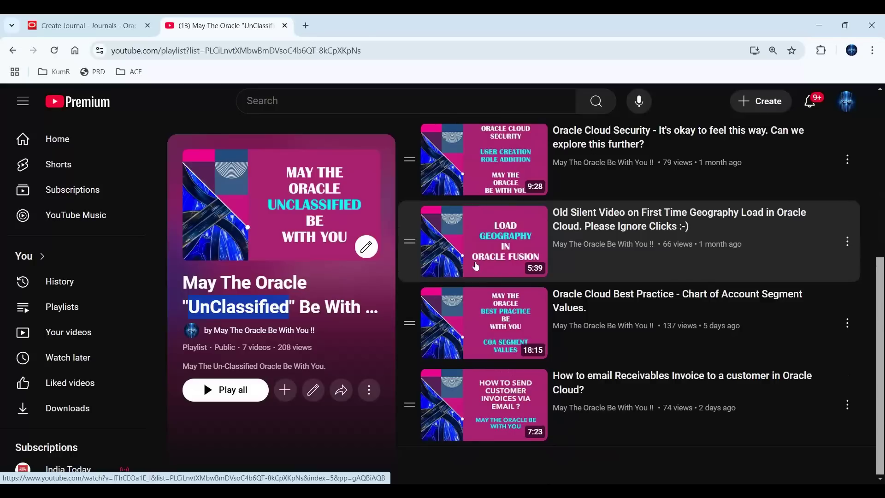
pyautogui.scroll(8, 475, 264)
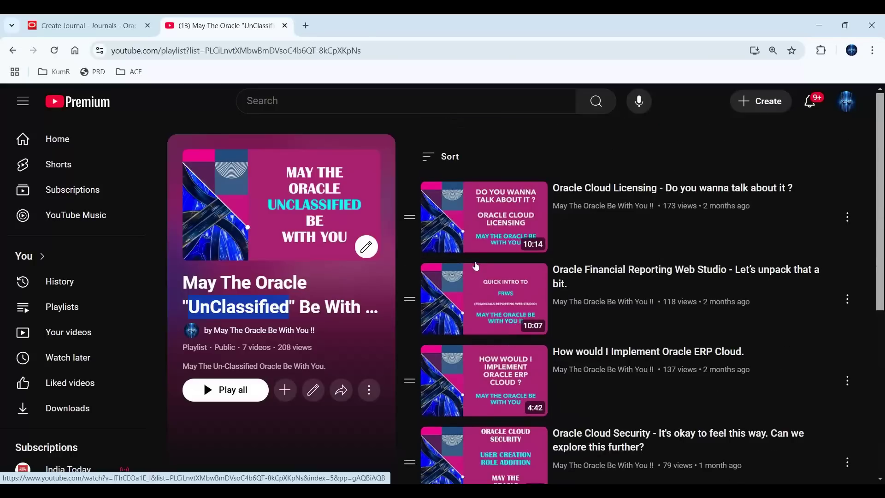
pyautogui.scroll(-7, 475, 264)
pyautogui.scroll(2, 473, 276)
pyautogui.scroll(4, 472, 283)
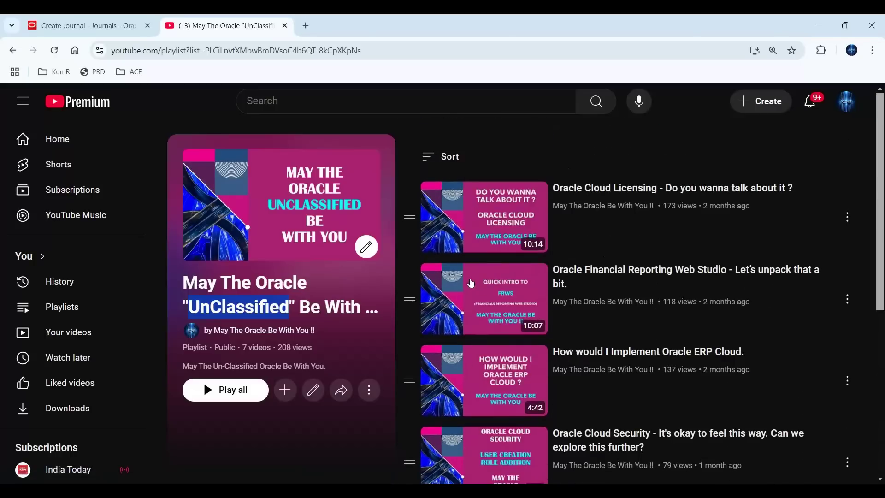